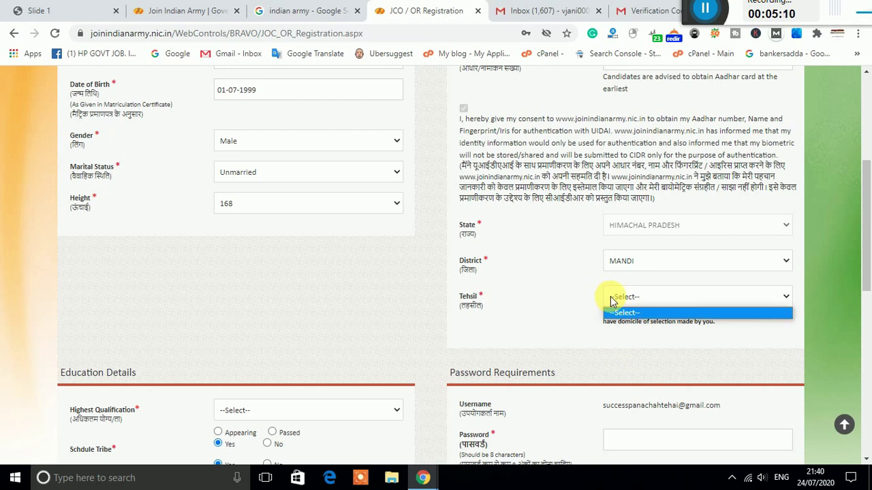
Step: Reload the registration page to get a fresh, empty JCO/OR form
scroll(428, 271, "up", 1)
left_click(56, 33)
scroll(522, 252, "down", 10)
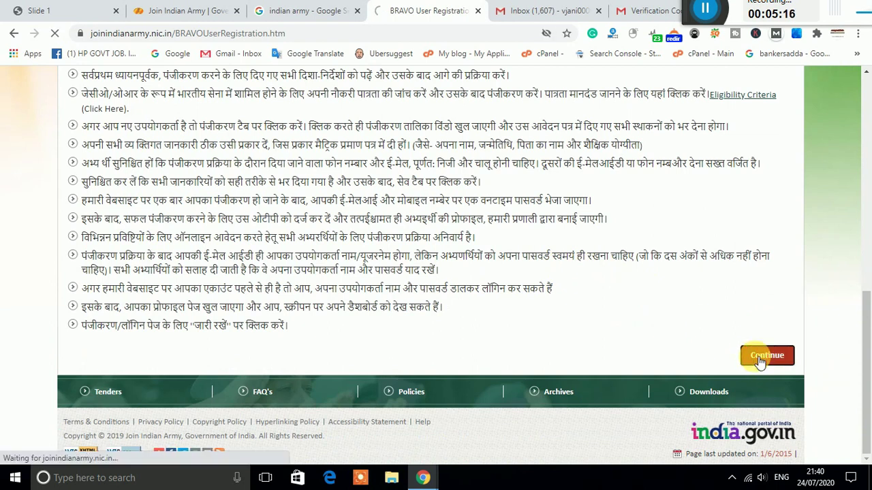
scroll(557, 304, "down", 1)
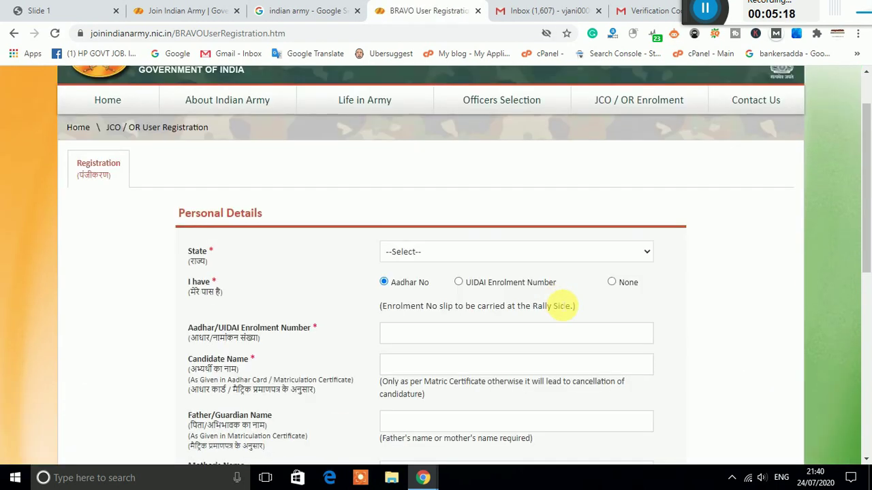
Step: Set the State in Personal Details to HIMACHAL PRADESH
left_click(552, 259)
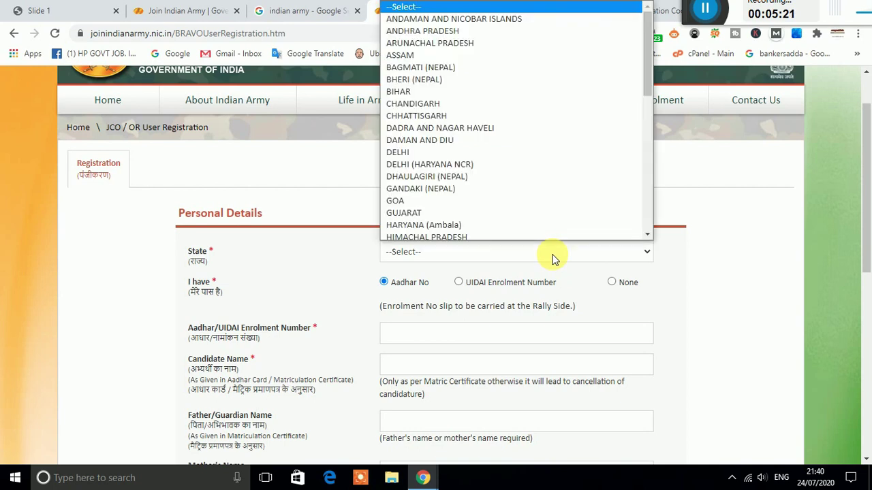
left_click(658, 276)
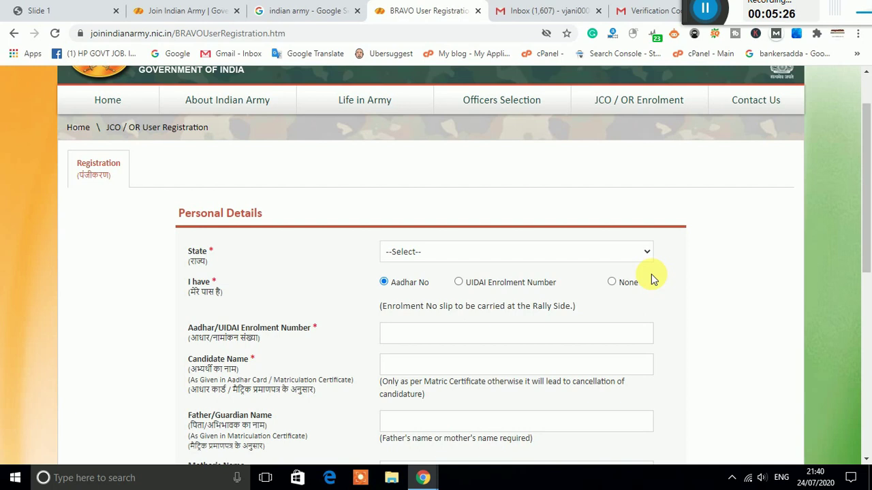
left_click(584, 251)
left_click(508, 233)
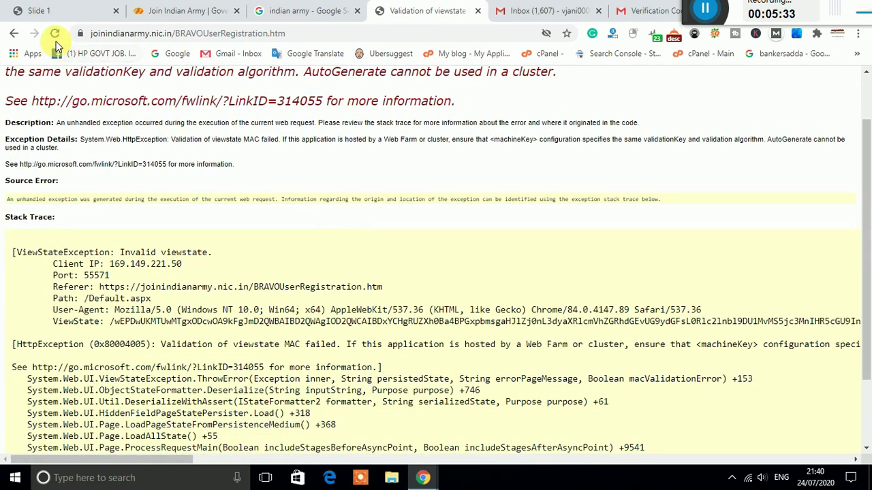
Step: Retry the server-error page twice by resending the form data, then go back
left_click(55, 32)
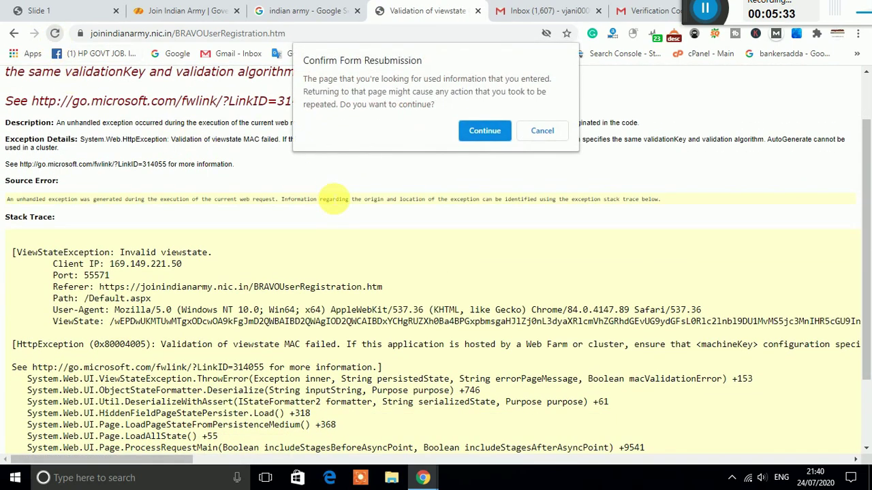
left_click(483, 129)
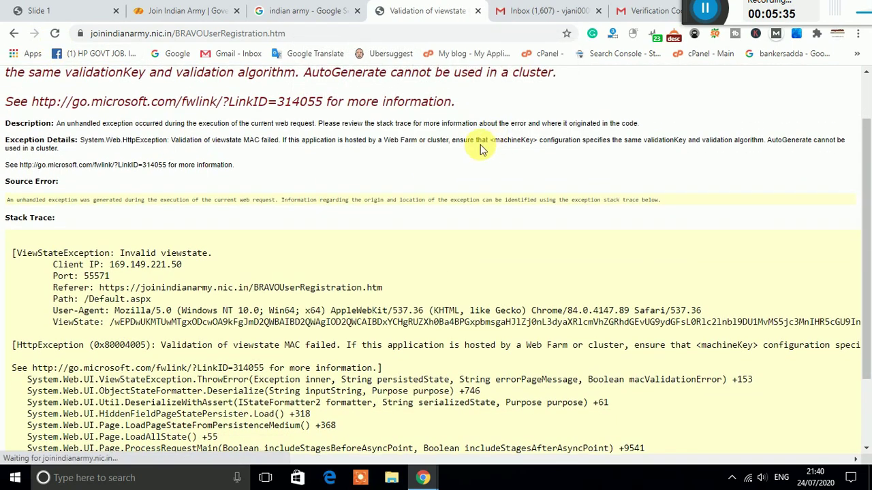
left_click(54, 33)
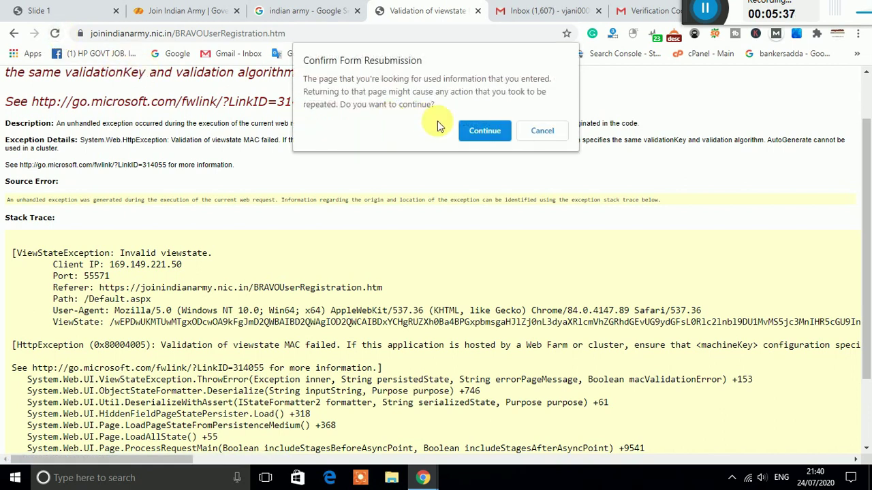
left_click(477, 129)
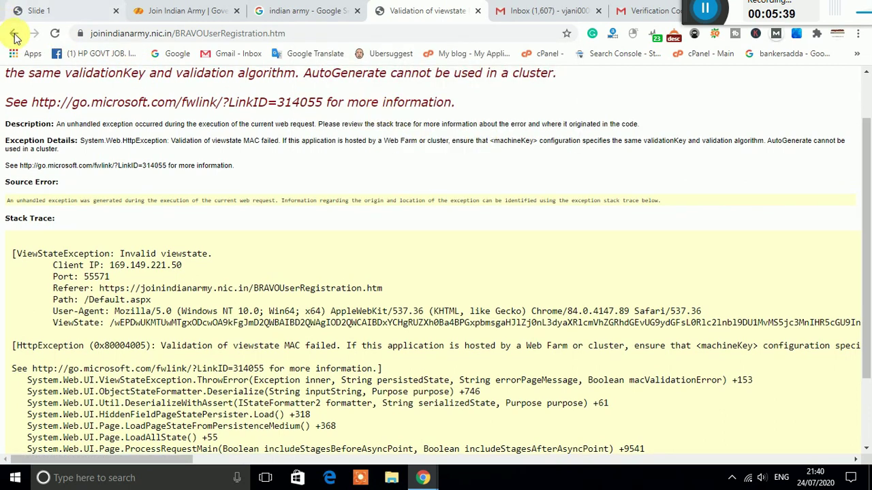
left_click(13, 32)
Step: Open Join Indian Army from the Google results in a new tab and close the broken tab
left_click(297, 11)
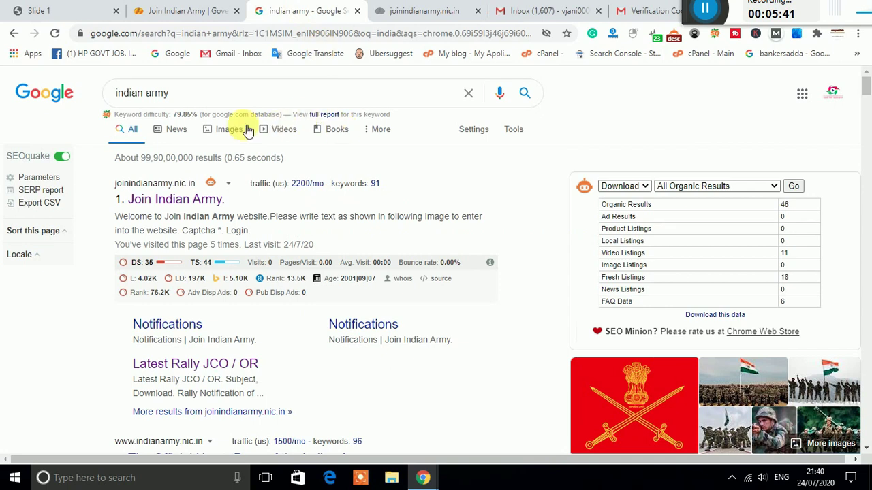
right_click(192, 197)
left_click(219, 203)
left_click(444, 14)
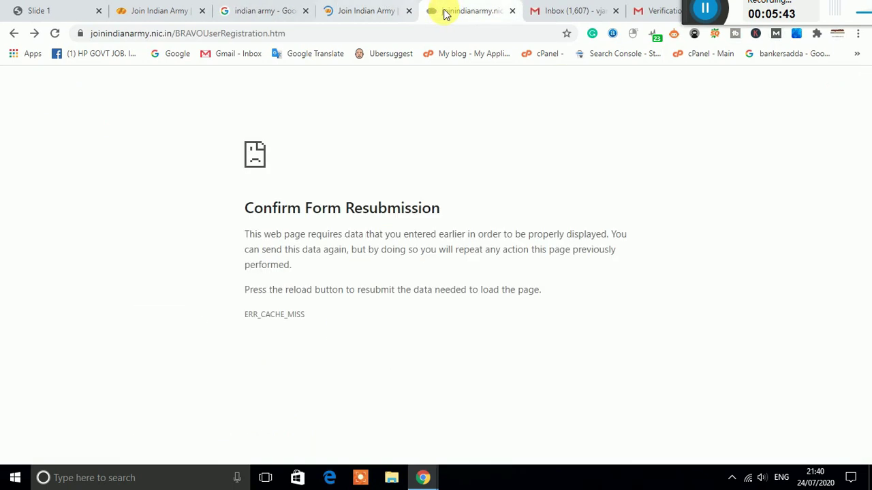
left_click(512, 10)
left_click(405, 12)
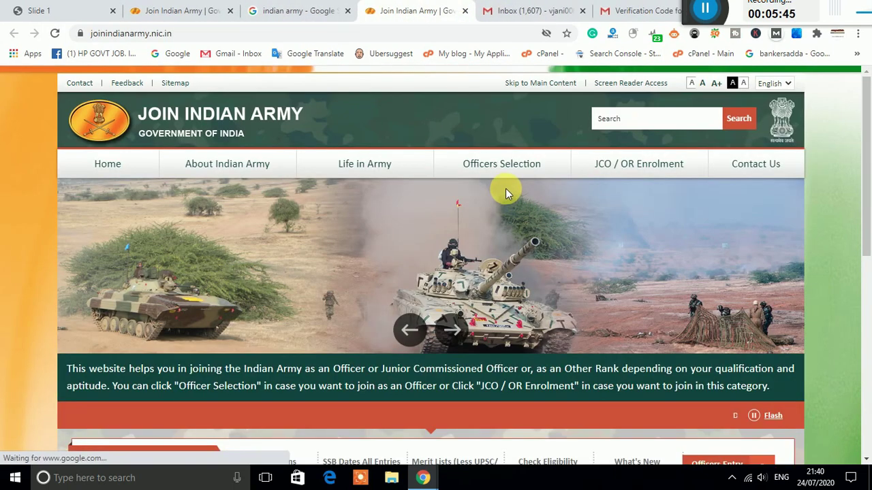
Step: Go to JCO/OR Apply/Login, autofill the saved login, and start a new registration
scroll(505, 188, "down", 4)
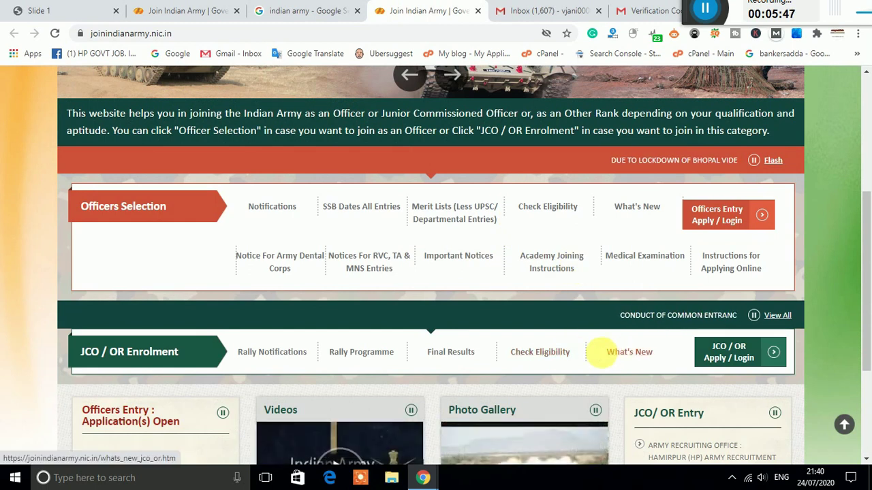
left_click(744, 359)
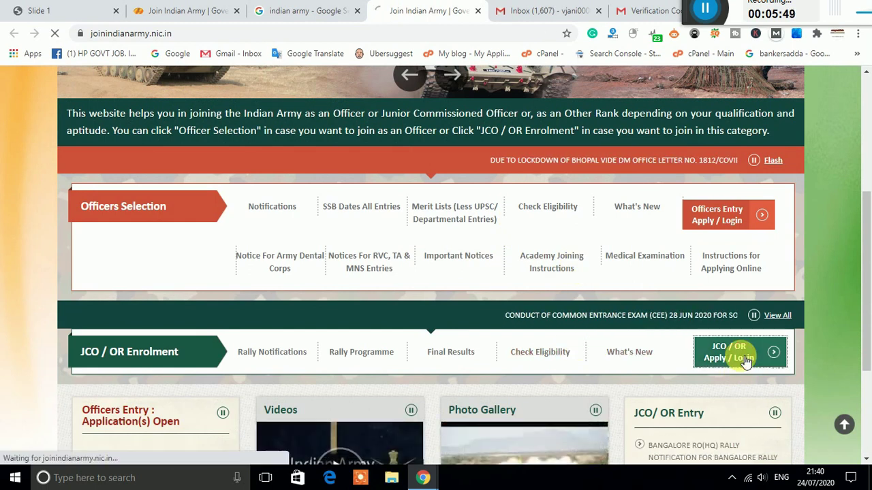
scroll(536, 326, "down", 3)
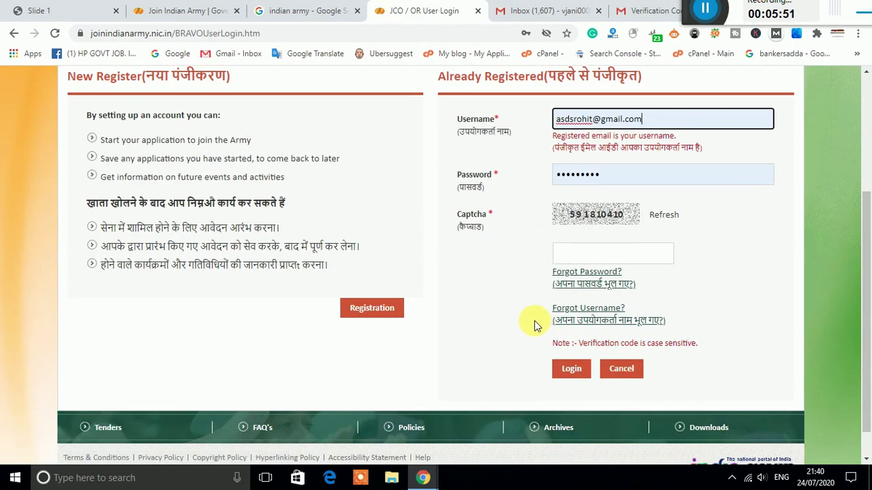
scroll(522, 315, "up", 1)
left_click_drag(560, 182, 611, 180)
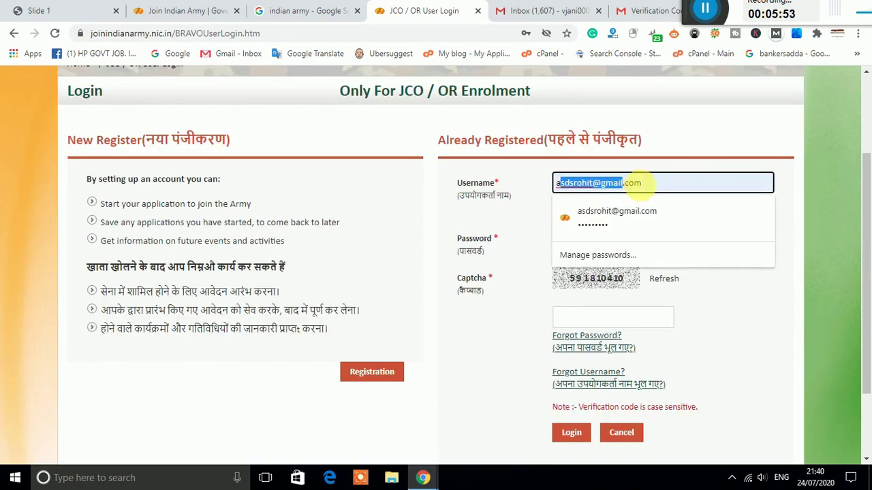
left_click(558, 213)
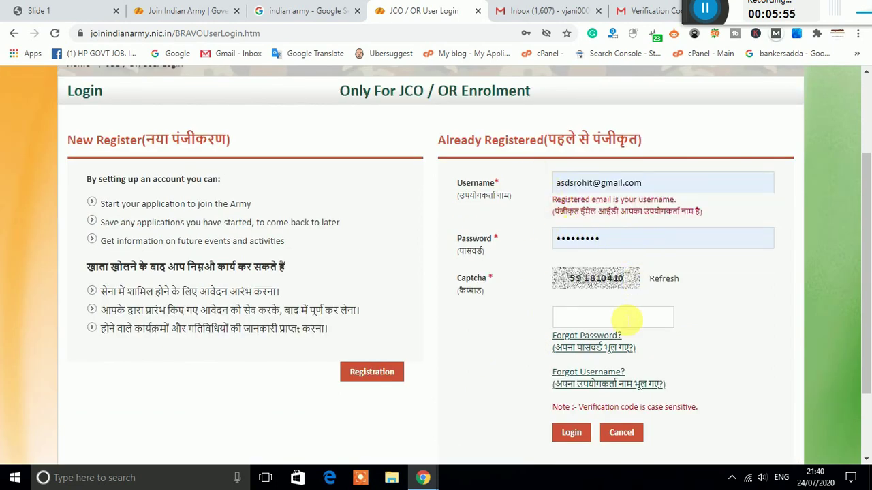
left_click(380, 372)
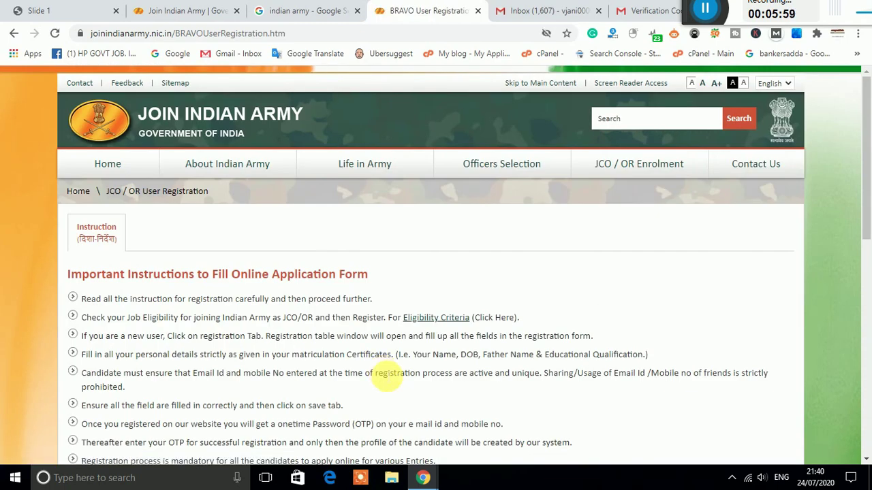
Step: Continue past the instructions and set the form's State to HIMACHAL PRADESH
scroll(677, 364, "down", 7)
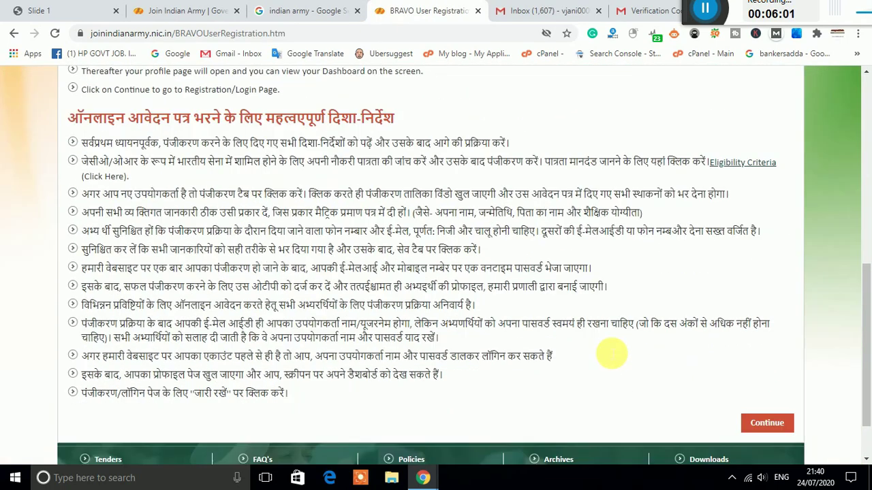
scroll(611, 353, "down", 1)
left_click(763, 358)
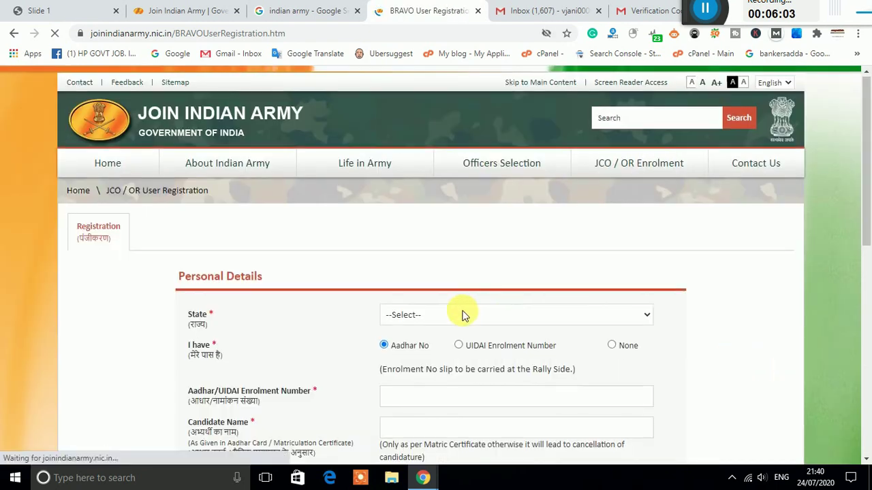
scroll(467, 315, "down", 1)
left_click(464, 250)
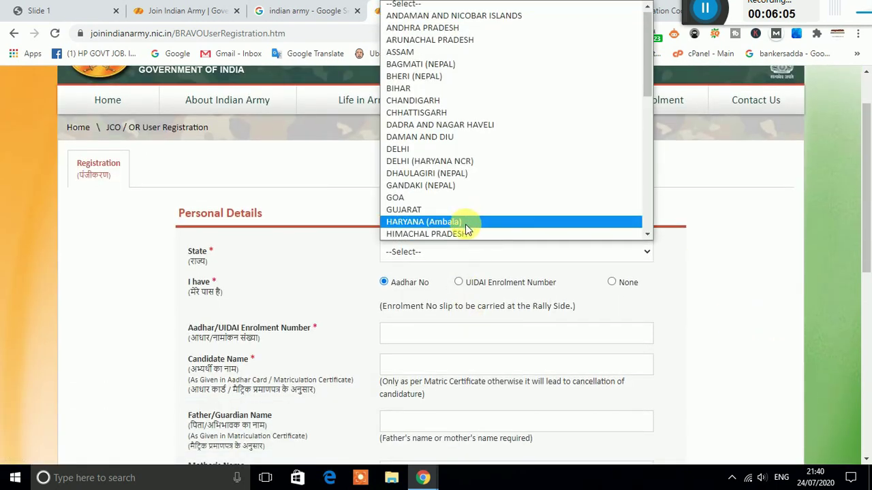
left_click(465, 234)
Step: Enter the Aadhar number, the candidate's name, and the father's and mother's names
scroll(446, 338, "up", 1)
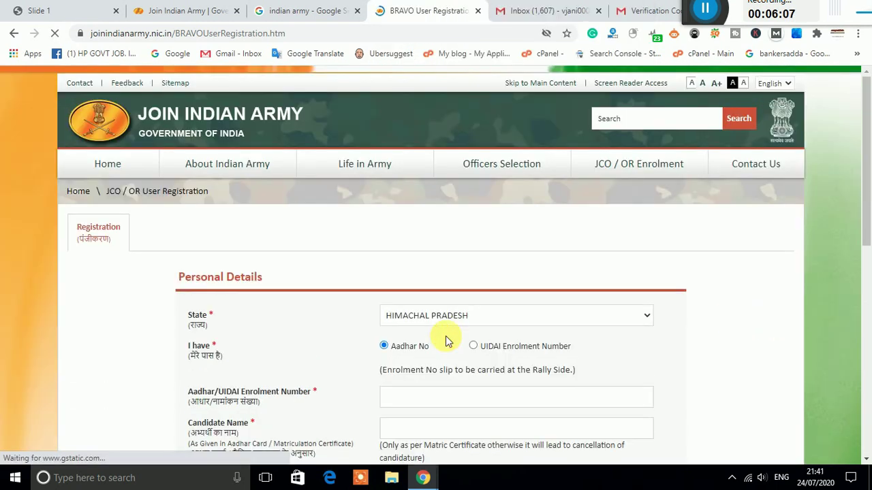
left_click(430, 401)
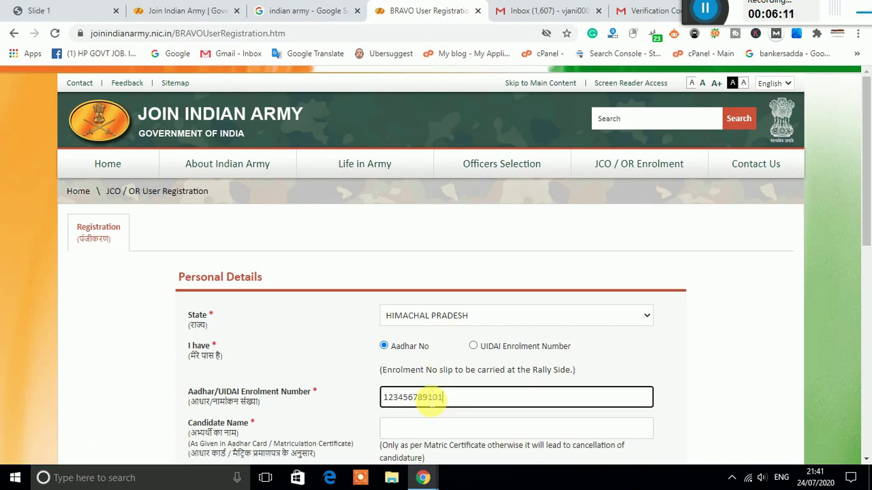
scroll(430, 399, "down", 1)
left_click(430, 366)
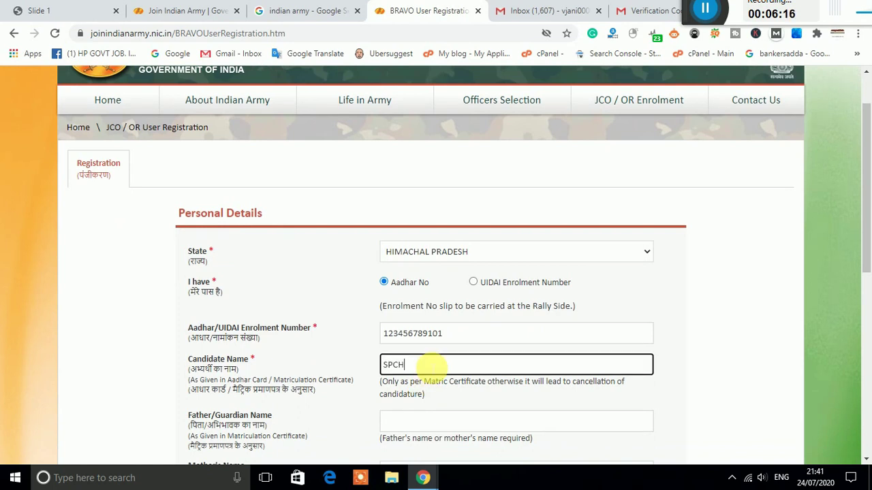
scroll(336, 375, "down", 1)
left_click(409, 356)
type("S")
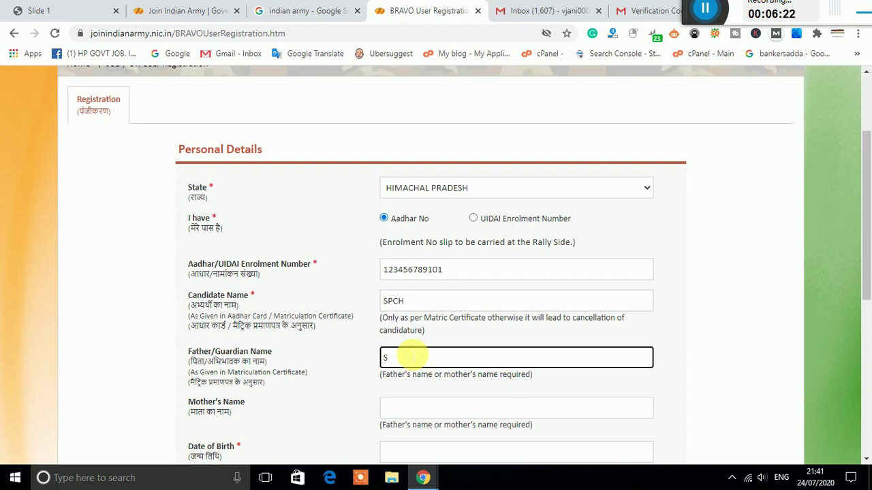
type("PCH")
scroll(408, 356, "down", 1)
left_click(429, 346)
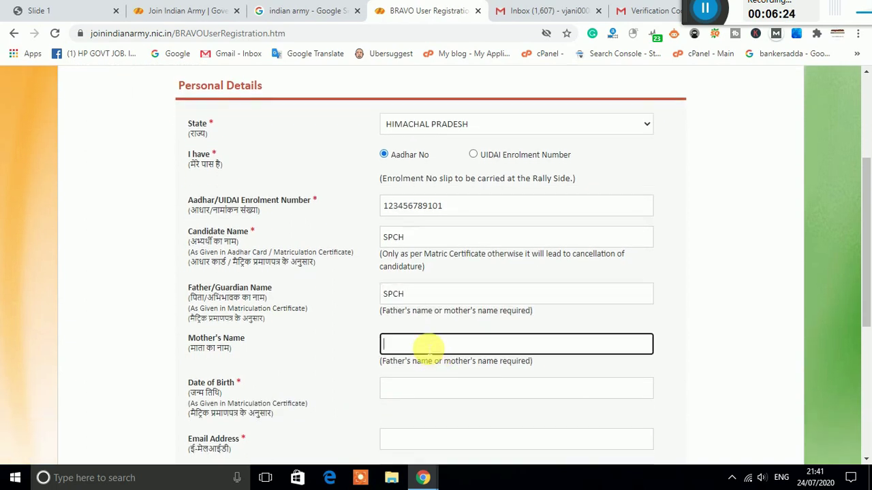
type("SPCH")
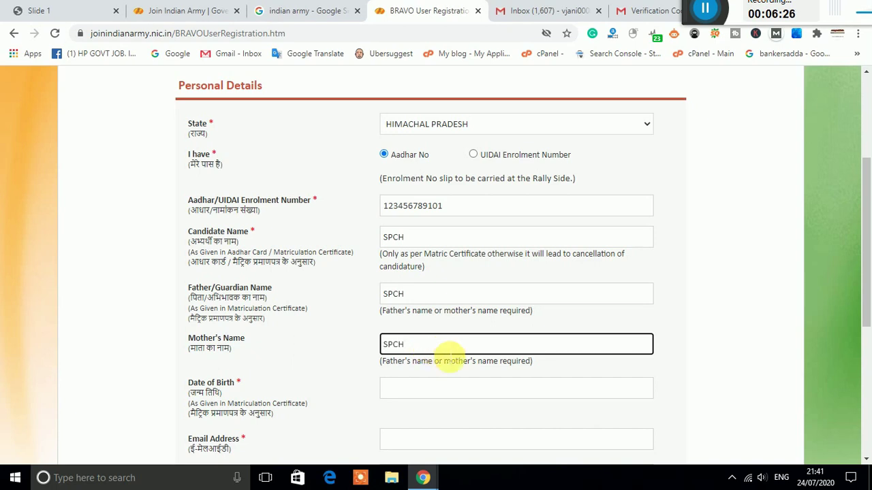
scroll(440, 344, "down", 1)
left_click(440, 325)
left_click(483, 183)
scroll(482, 286, "up", 1)
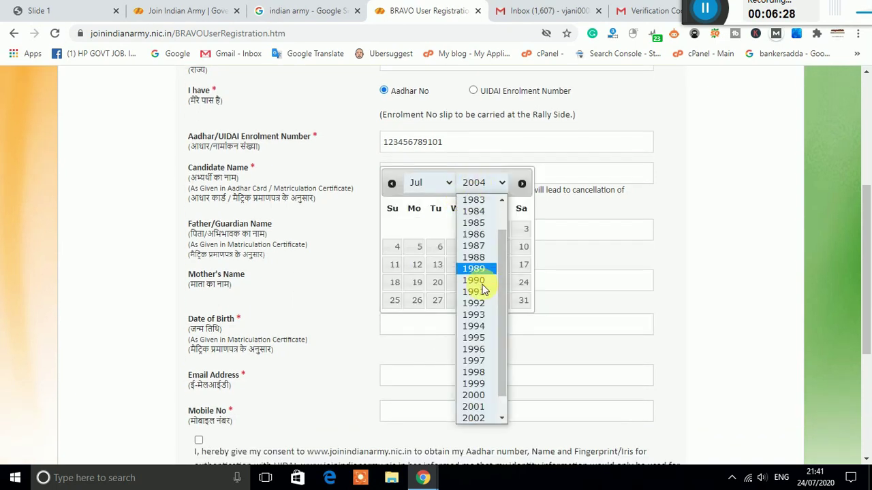
left_click(479, 383)
left_click(481, 230)
Step: Enter the e-mail address, autofill the mobile number, tick Aadhaar consent and submit
left_click(464, 377)
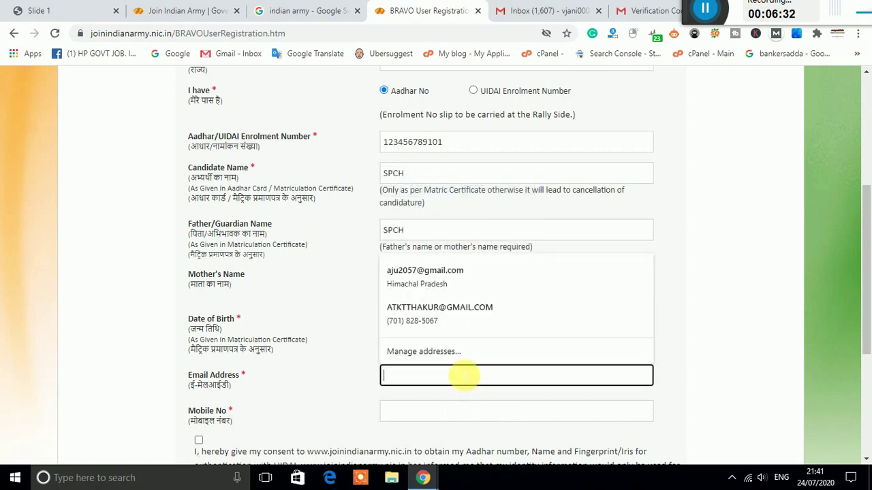
key("Down")
key("Down")
key("Down")
key("Down")
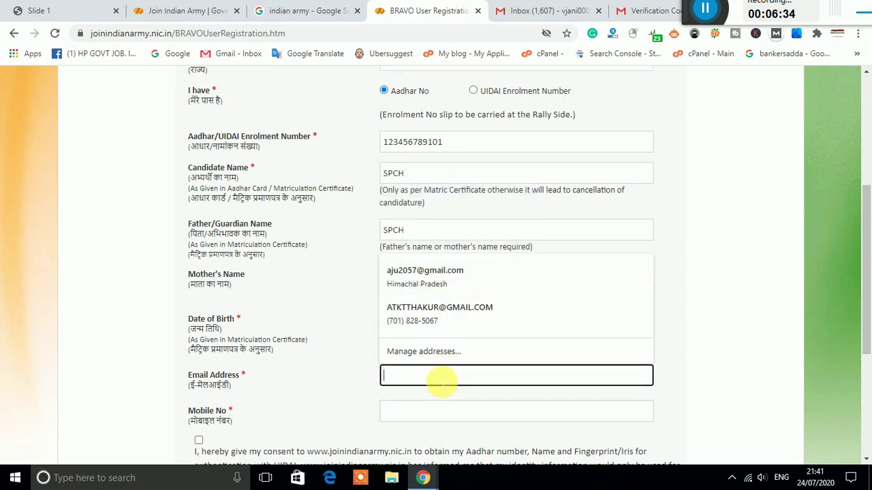
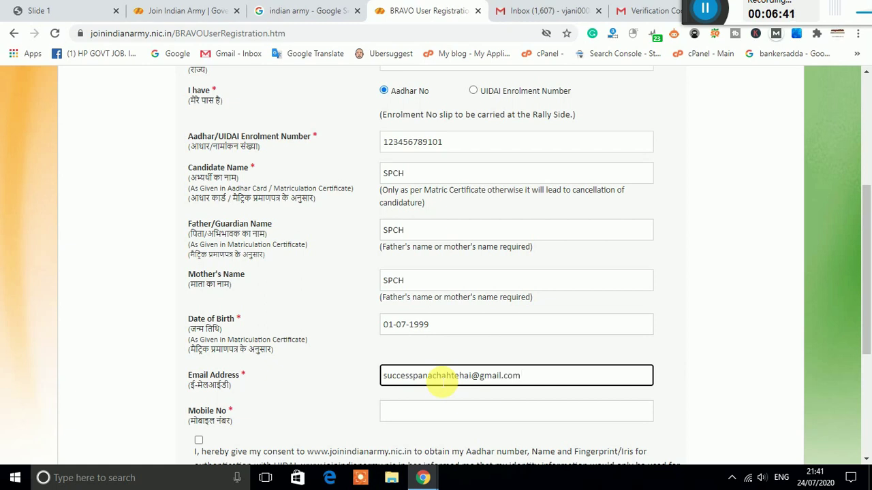
scroll(442, 385, "down", 2)
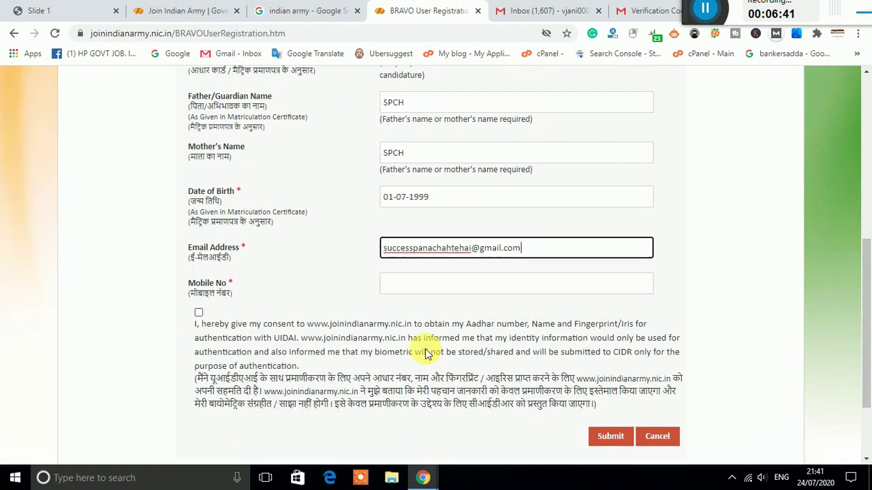
left_click(431, 289)
left_click(428, 315)
left_click(198, 313)
left_click(610, 437)
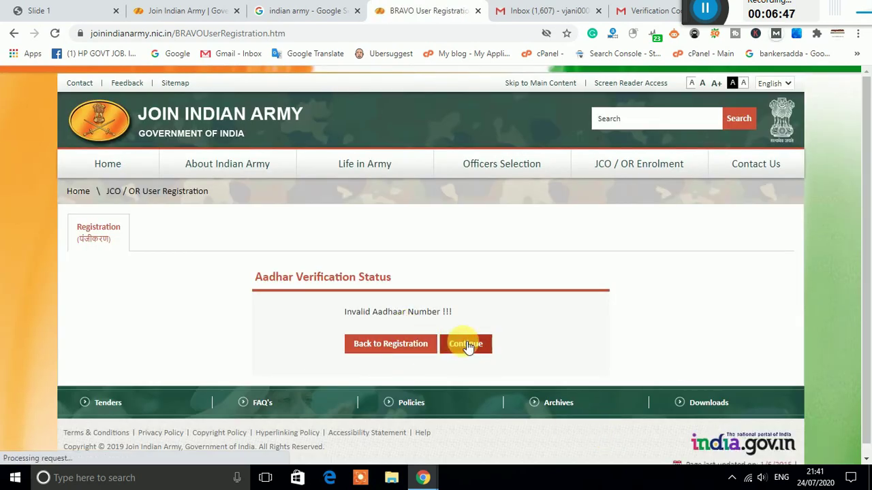
Step: Confirm the submission, acknowledge the 'OTP is sent' alert, and switch to the Gmail tab
left_click(466, 344)
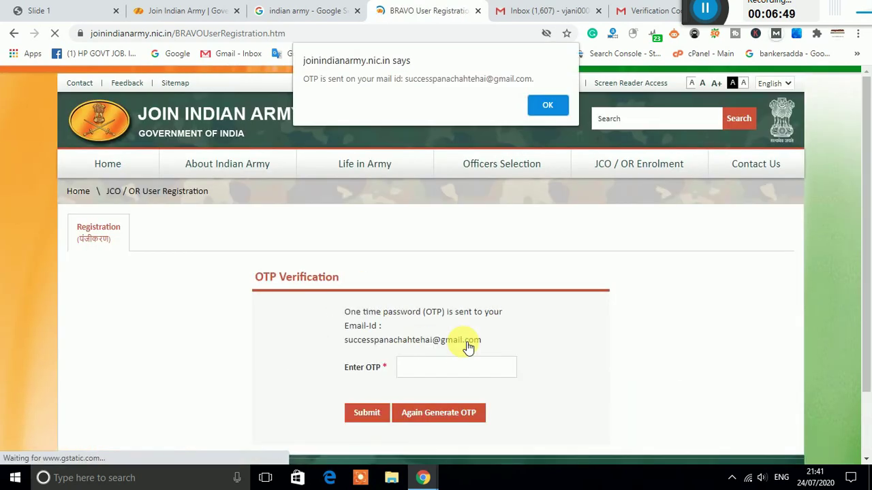
left_click(547, 103)
mouse_move(502, 164)
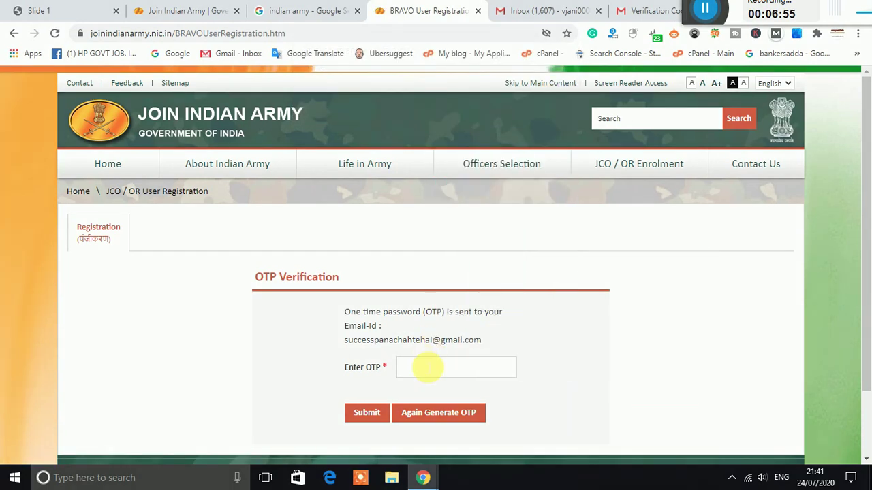
left_click(633, 10)
Step: In Gmail, close the extra tab and open the latest Verification Code e-mail
left_click(600, 10)
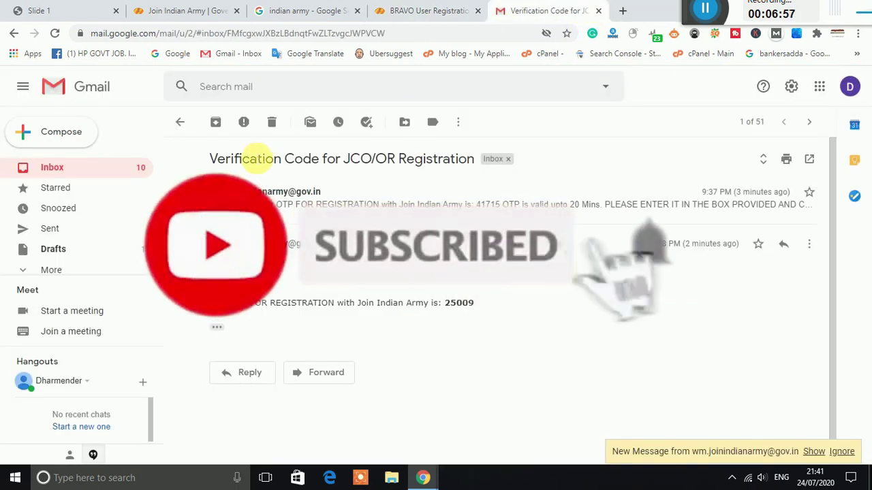
left_click(181, 123)
left_click(399, 191)
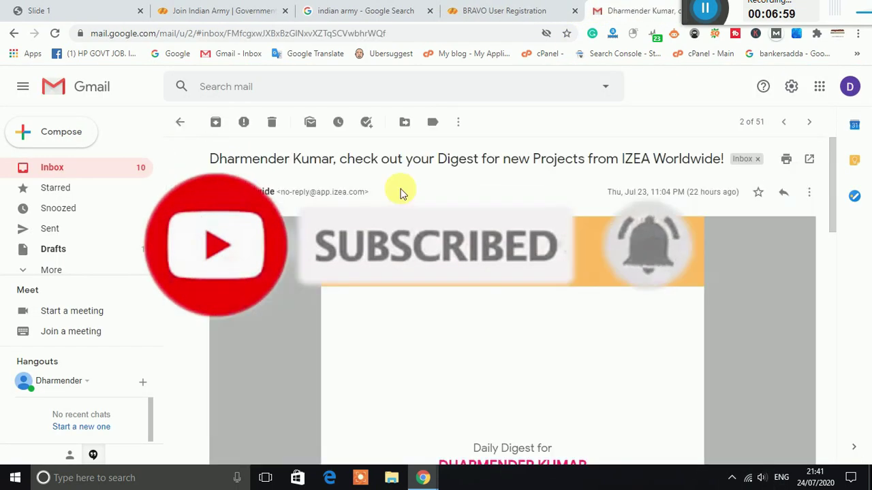
left_click(180, 122)
left_click(375, 187)
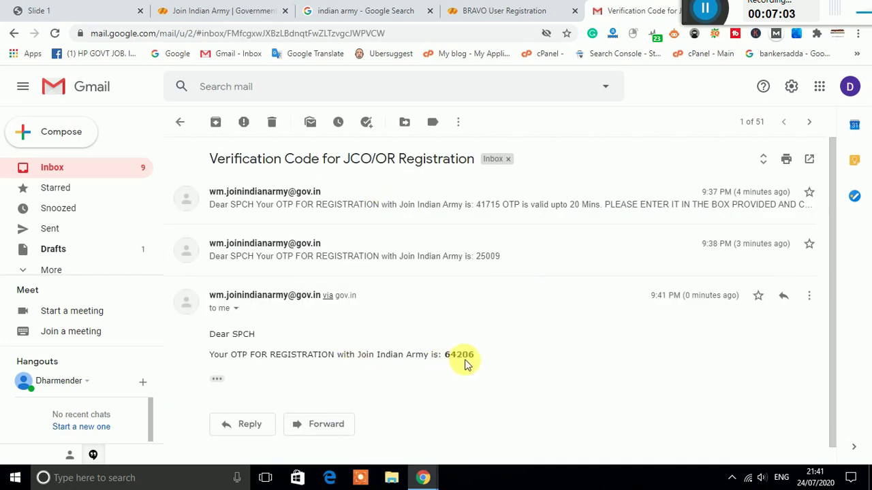
Step: Enter the OTP on the registration page and submit it for verification
left_click(518, 10)
left_click(436, 369)
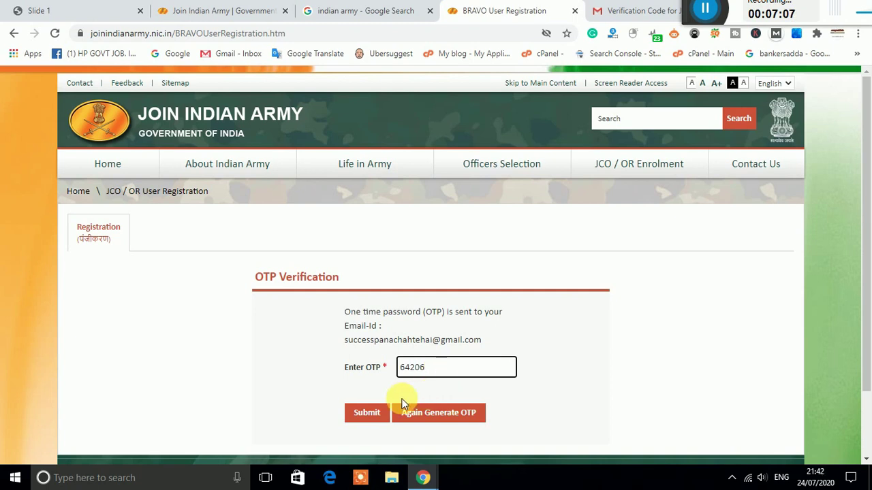
left_click(372, 413)
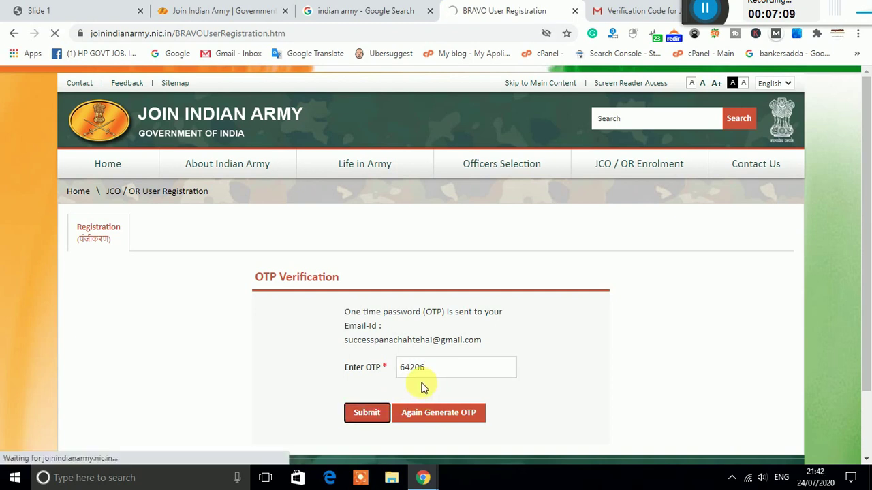
scroll(429, 320, "down", 1)
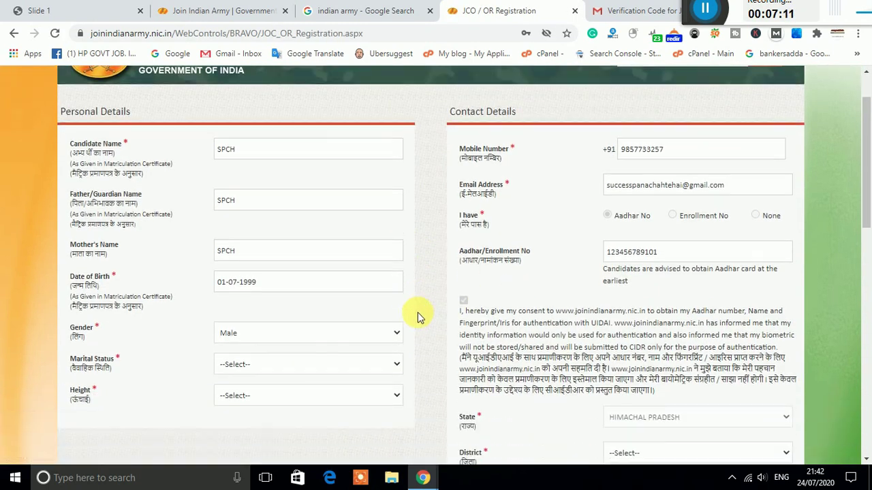
Step: Set Marital Status to Unmarried and Height to 168
scroll(415, 314, "down", 1)
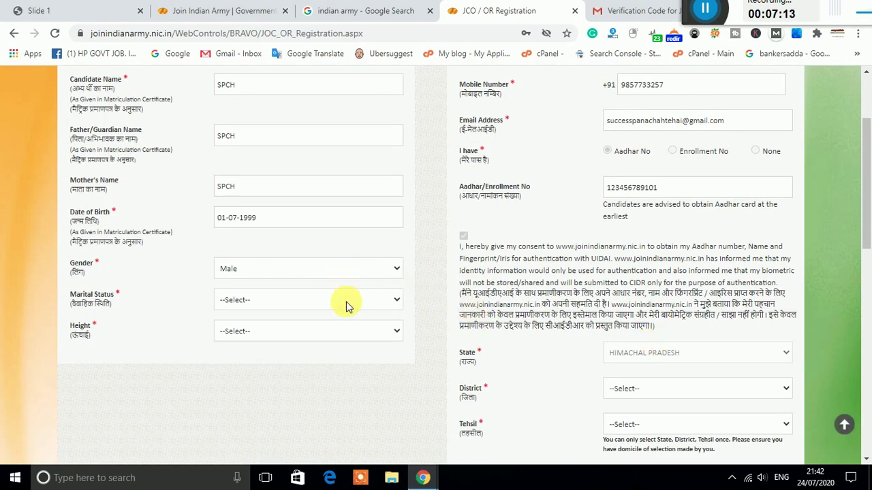
left_click(344, 304)
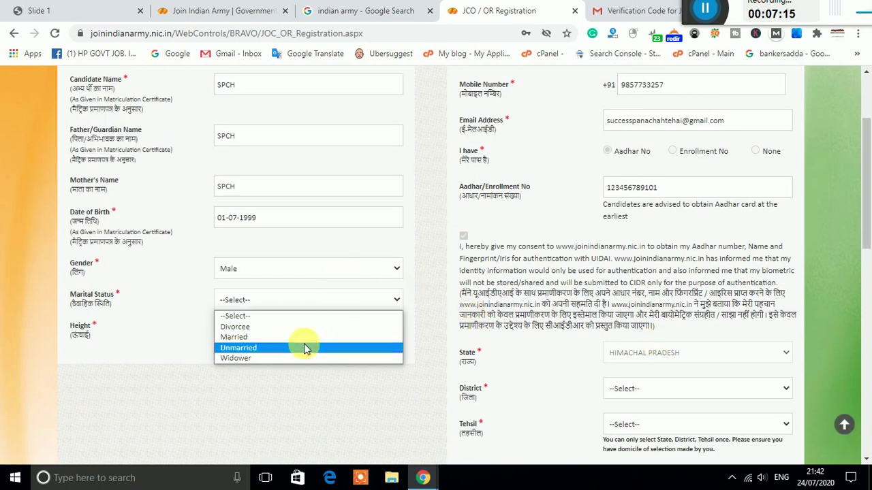
left_click(307, 347)
left_click(368, 332)
scroll(326, 285, "down", 2)
scroll(326, 284, "down", 4)
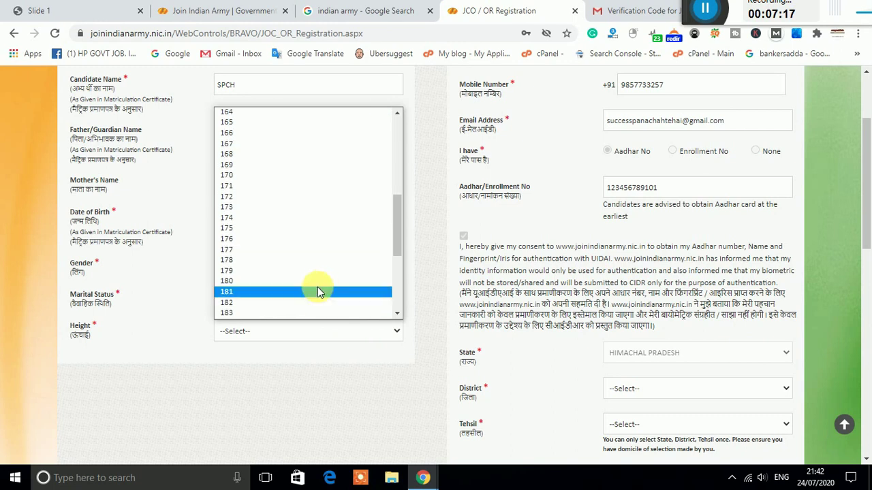
left_click(255, 155)
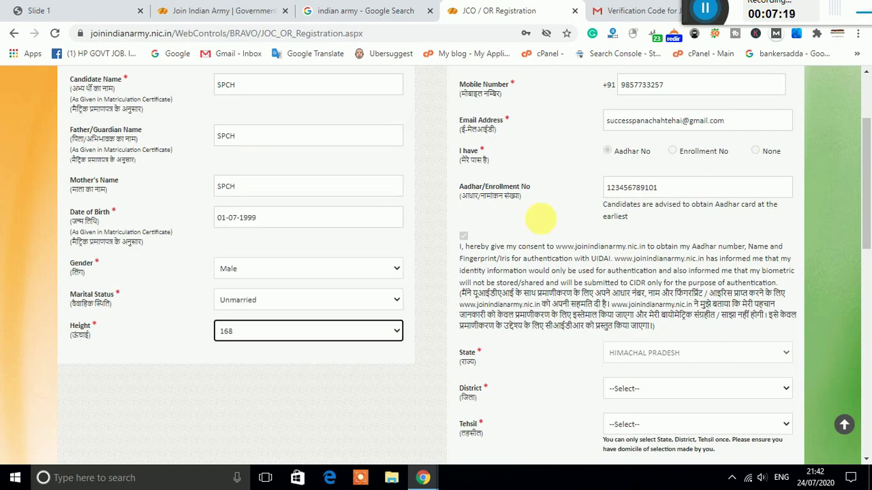
scroll(413, 194, "up", 2)
scroll(685, 291, "down", 3)
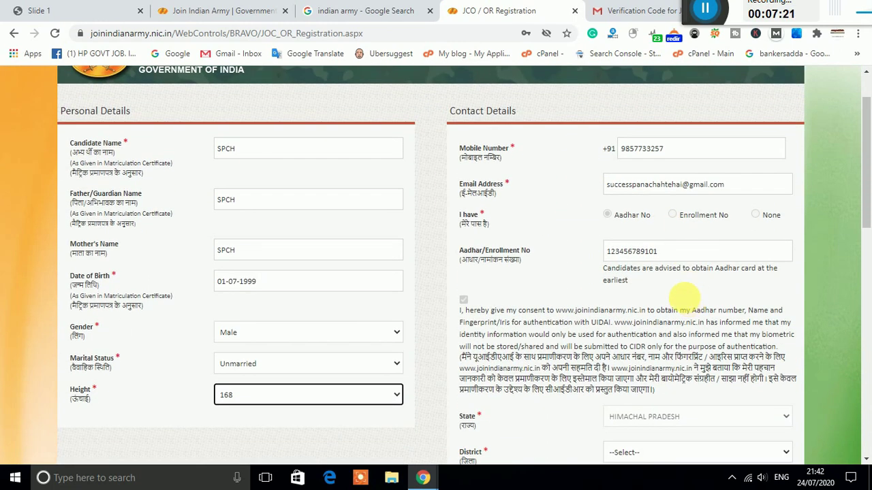
Step: Choose KANGRA as the District, leaving the empty Tehsil list unselected
left_click(628, 326)
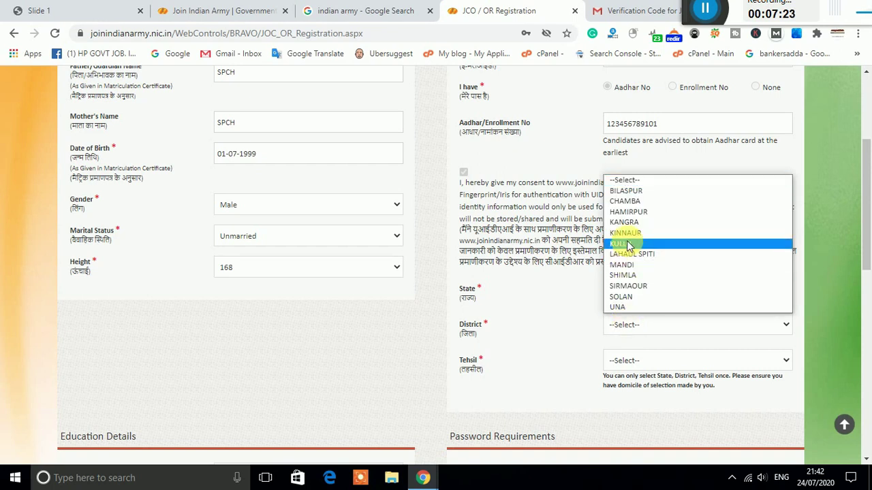
left_click(624, 222)
left_click(643, 367)
left_click(644, 364)
left_click(651, 322)
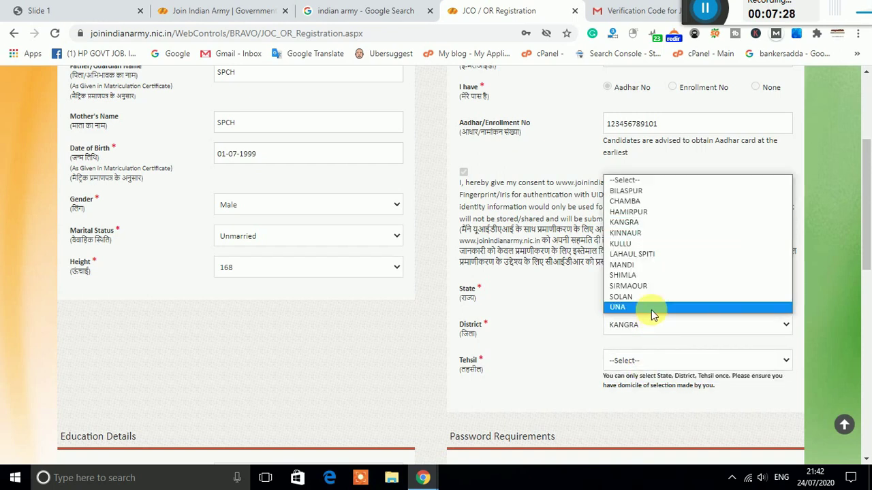
left_click(637, 265)
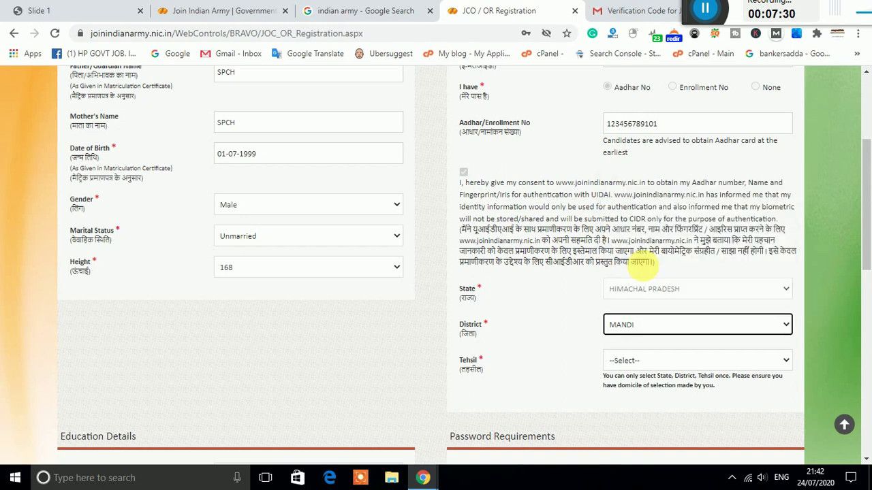
left_click(640, 328)
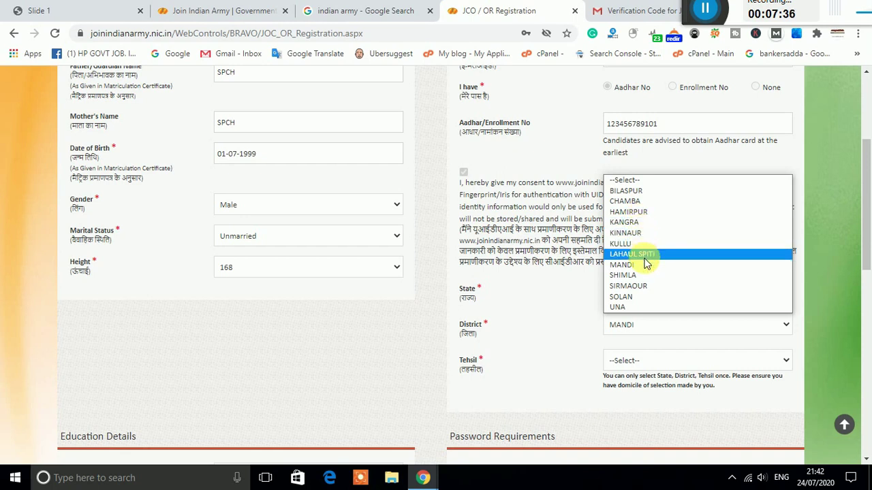
left_click(637, 222)
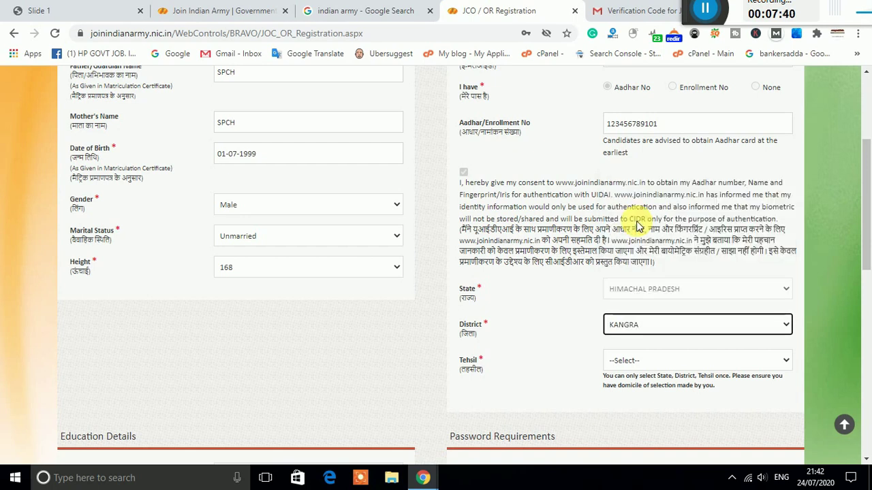
scroll(613, 286, "down", 1)
left_click(637, 295)
left_click(630, 315)
scroll(516, 335, "down", 2)
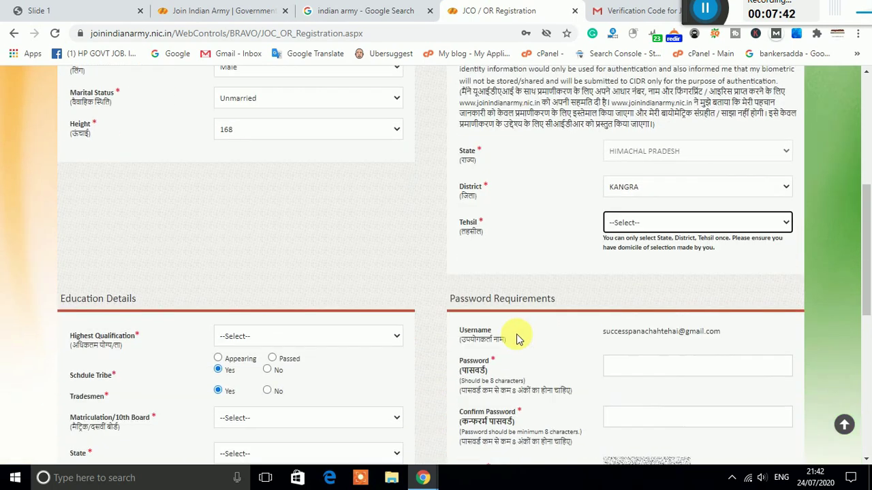
Step: Set highest qualification to 10+2 and mark Schedule Tribe and Tradesmen as No
left_click(350, 282)
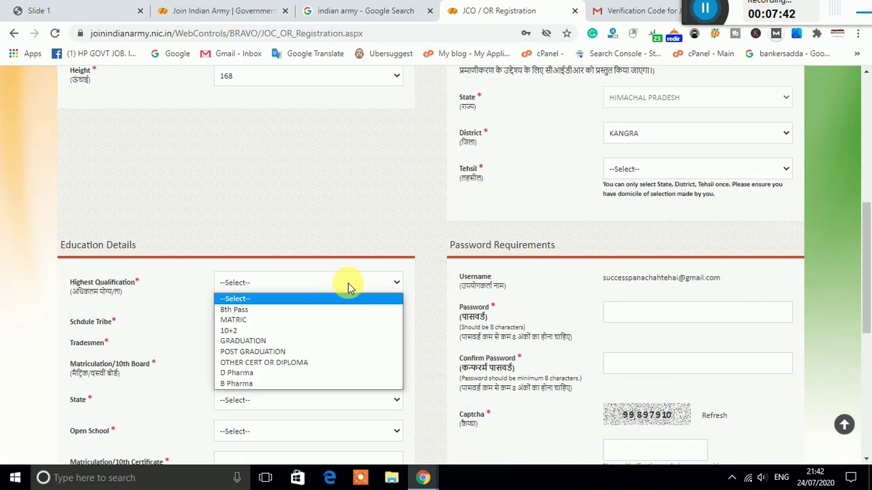
left_click(313, 332)
scroll(311, 334, "down", 1)
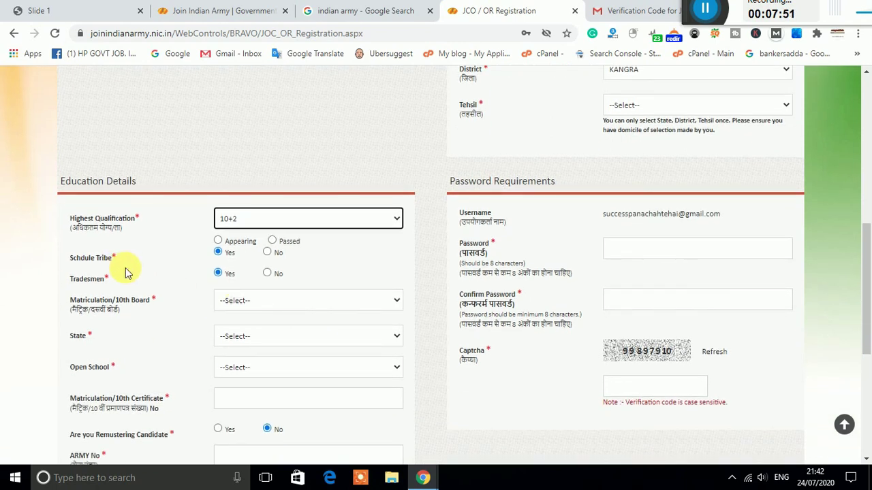
left_click(267, 253)
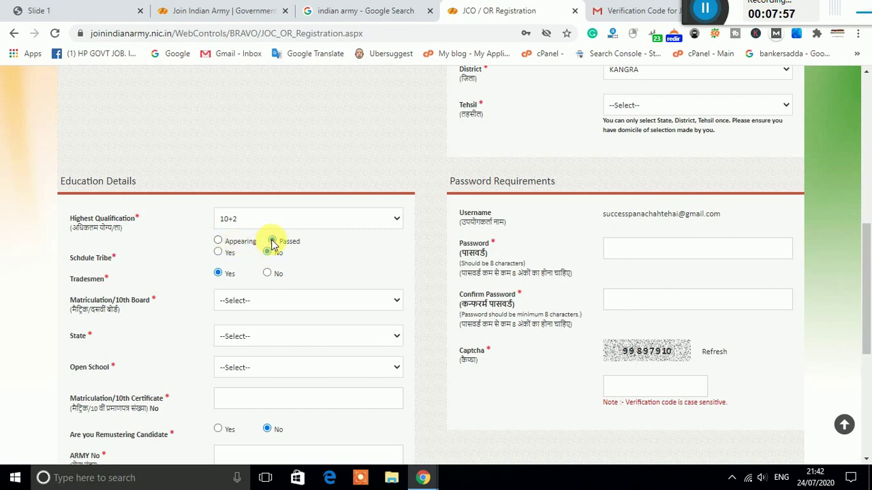
left_click(267, 273)
Step: Set the 10th board to STATE BOARD
scroll(245, 272, "down", 1)
left_click(252, 237)
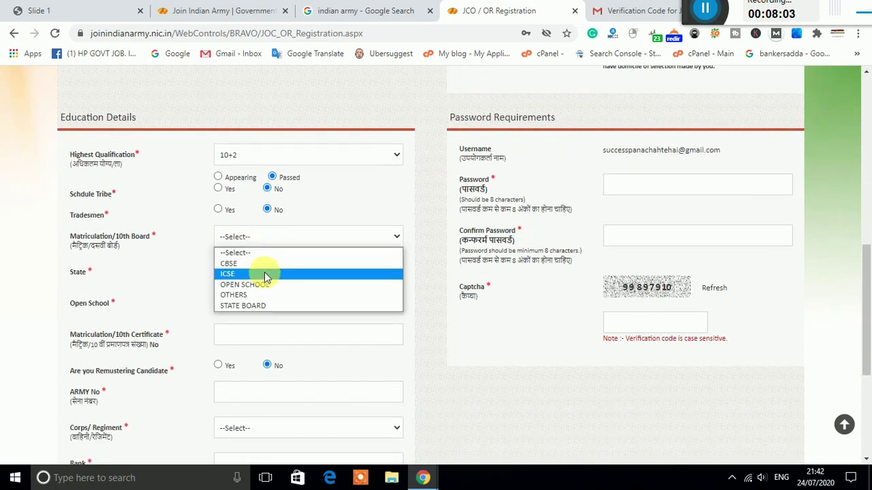
left_click(262, 306)
left_click(265, 279)
left_click(179, 273)
left_click(238, 247)
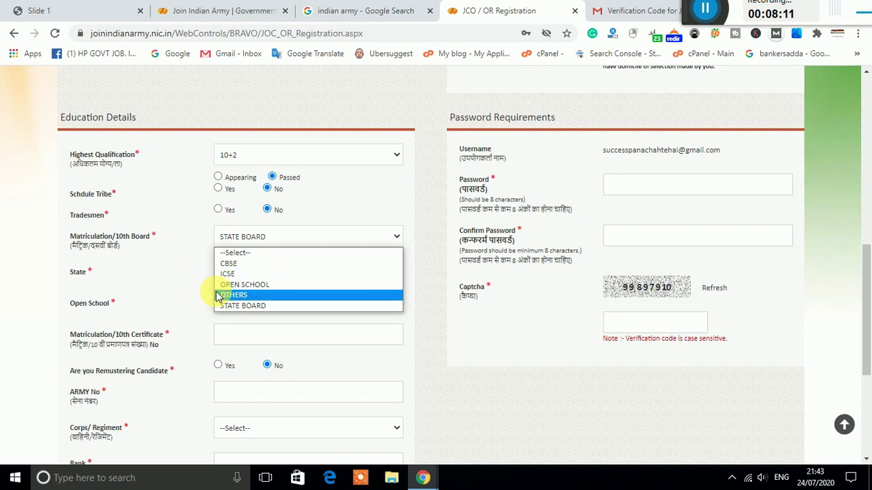
left_click(189, 287)
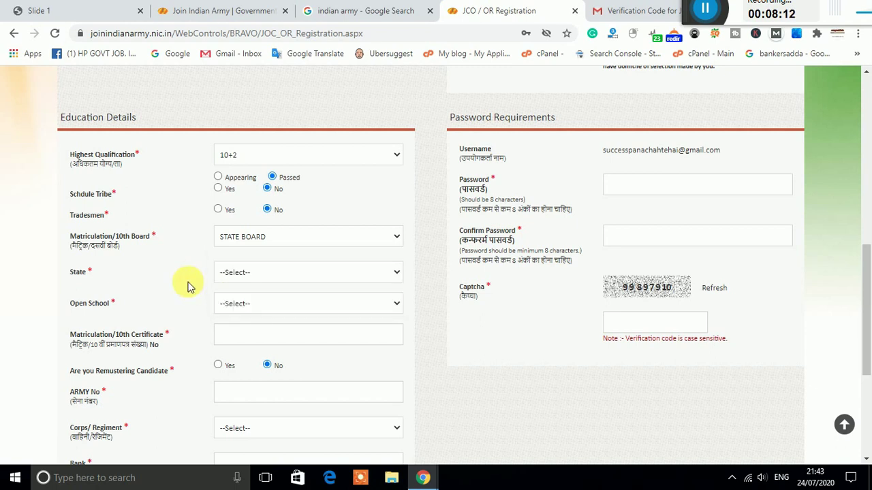
Step: Choose JHARKHAND as the education State, leave Open School unselected, and focus the Matriculation/10th Certificate field
left_click(269, 281)
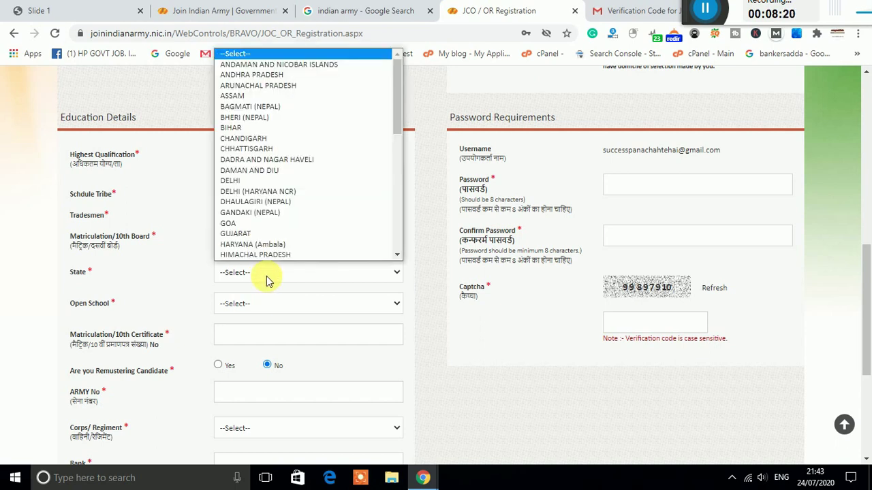
scroll(268, 258, "down", 1)
left_click(268, 258)
left_click(275, 303)
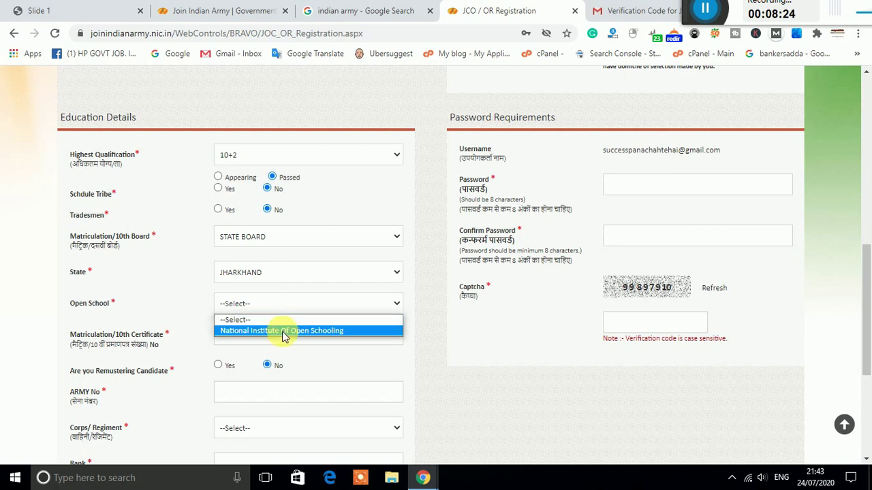
left_click(189, 292)
left_click(249, 302)
left_click(170, 292)
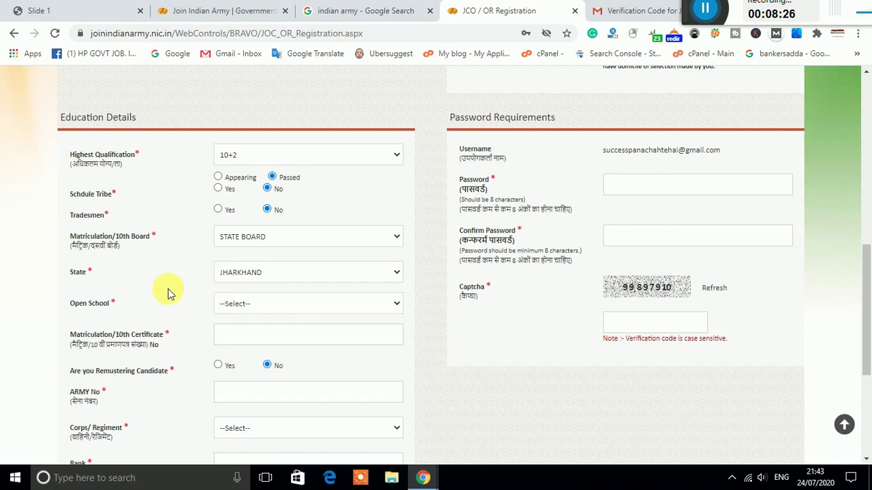
scroll(192, 301, "down", 1)
scroll(192, 301, "down", 1)
left_click(265, 273)
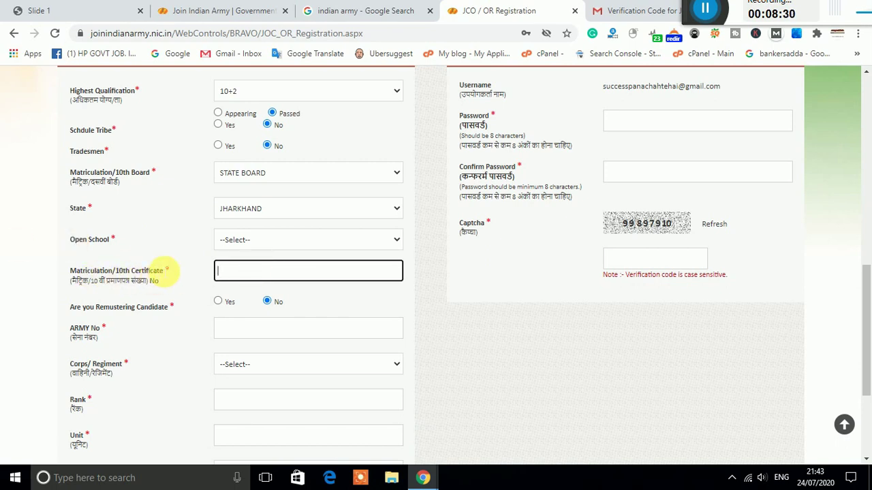
Step: Change the education State to HIMACHAL PRADESH, keeping Open School unselected
scroll(253, 351, "down", 1)
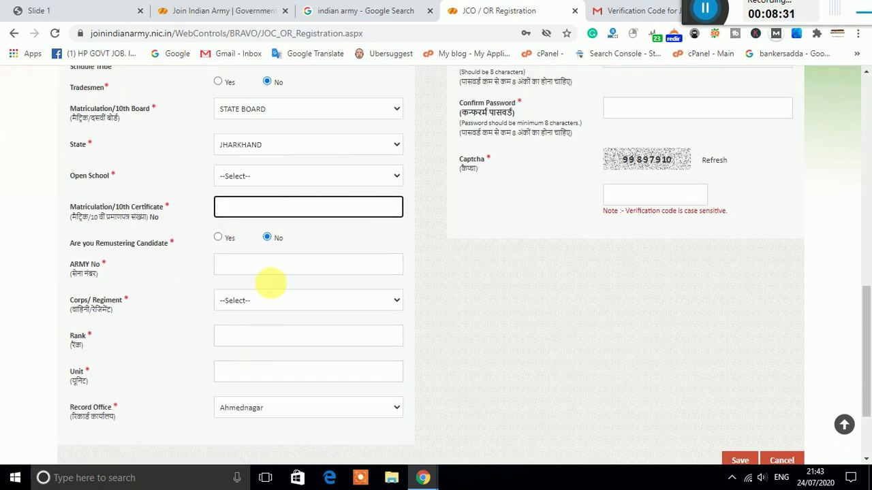
left_click(302, 142)
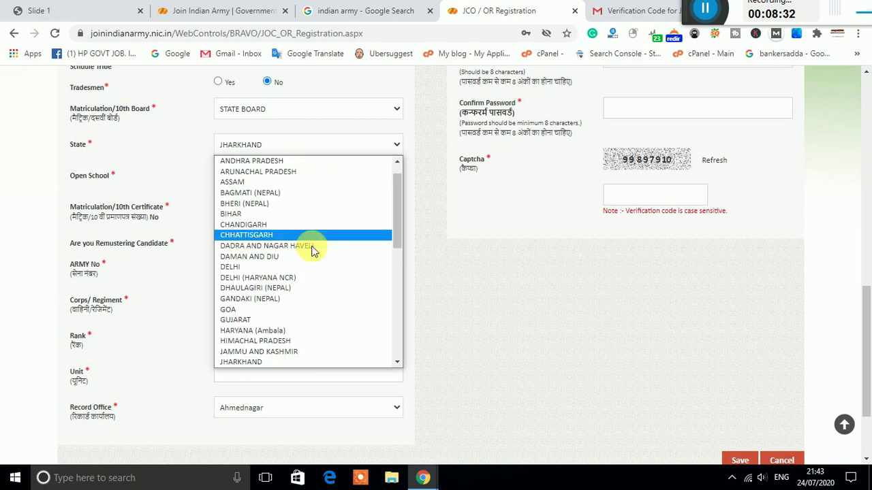
left_click(311, 343)
left_click(295, 174)
left_click(198, 178)
left_click(199, 180)
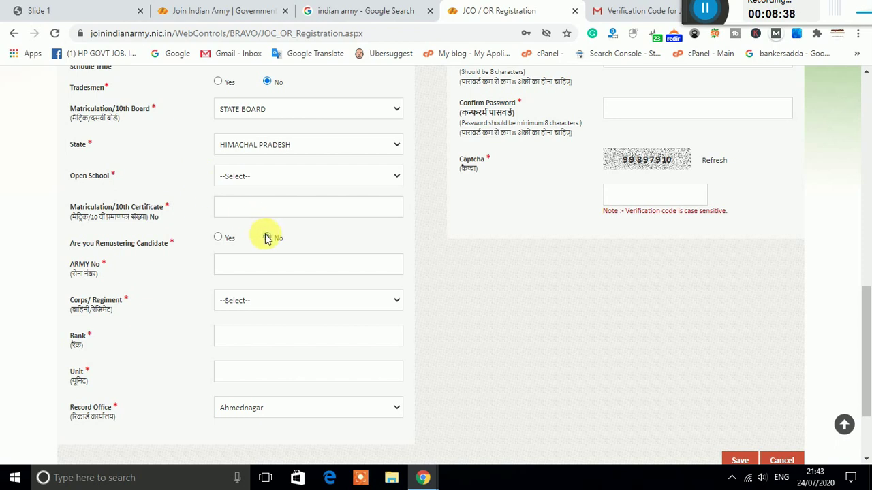
Step: Check the ARMY No, Corps/Regiment and Rank fields, leaving them unchanged
left_click(245, 273)
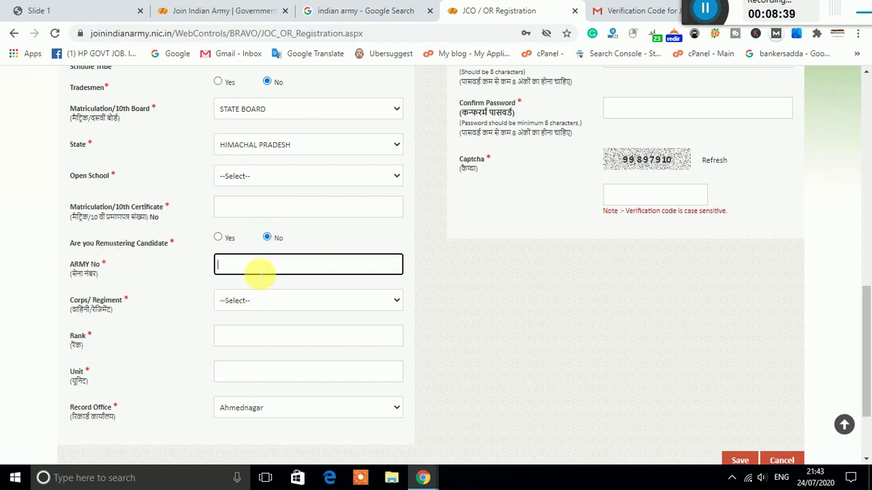
left_click(277, 300)
left_click(197, 298)
scroll(198, 298, "up", 2)
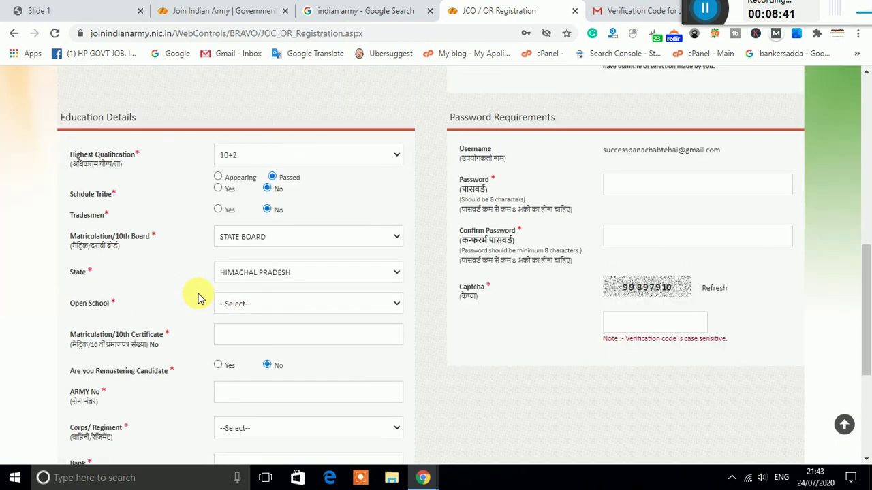
scroll(202, 297, "down", 2)
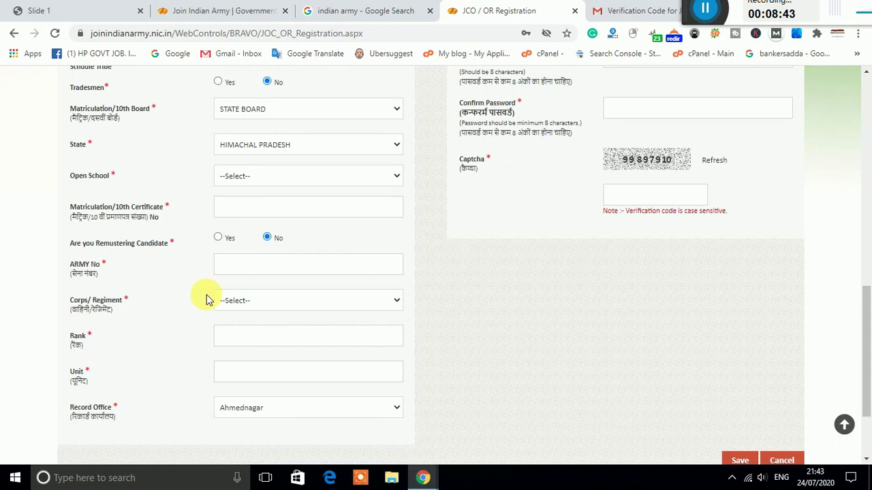
left_click(259, 302)
left_click(196, 310)
left_click(247, 303)
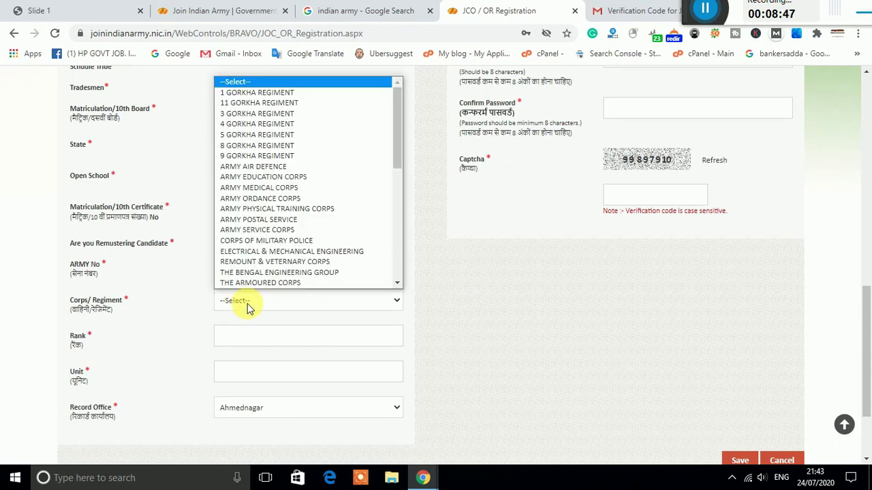
left_click(198, 310)
left_click(241, 334)
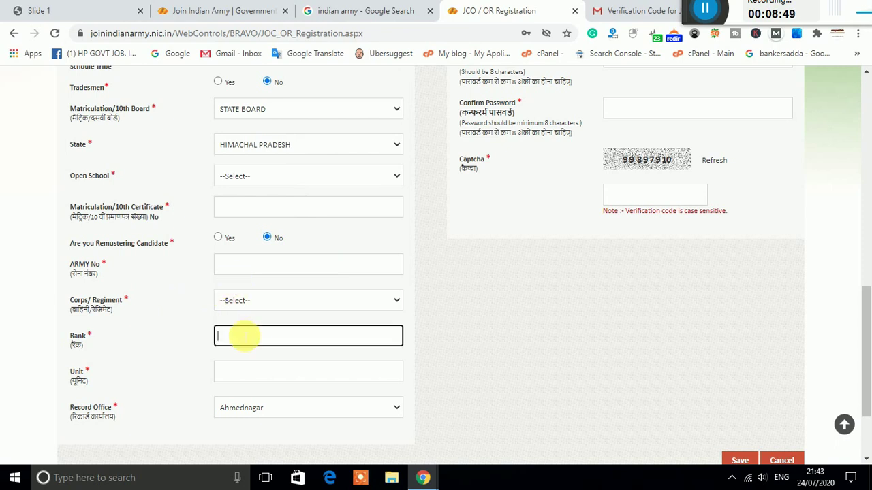
Step: Scroll up and down through the form to review the filled details
scroll(179, 334, "down", 2)
scroll(356, 330, "up", 4)
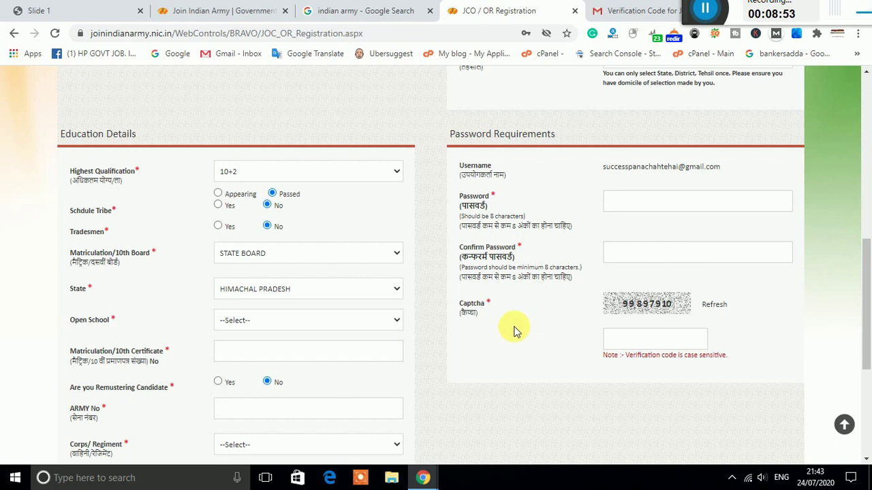
scroll(444, 311, "down", 4)
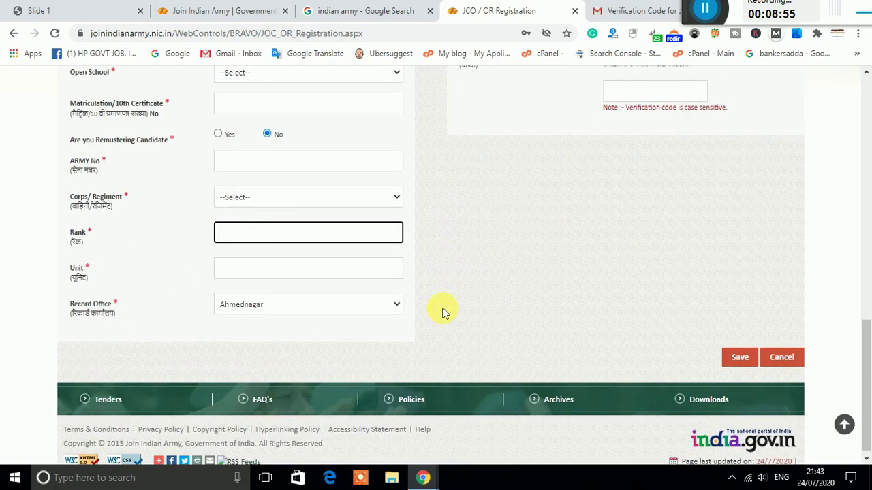
left_click(481, 291)
scroll(494, 294, "up", 2)
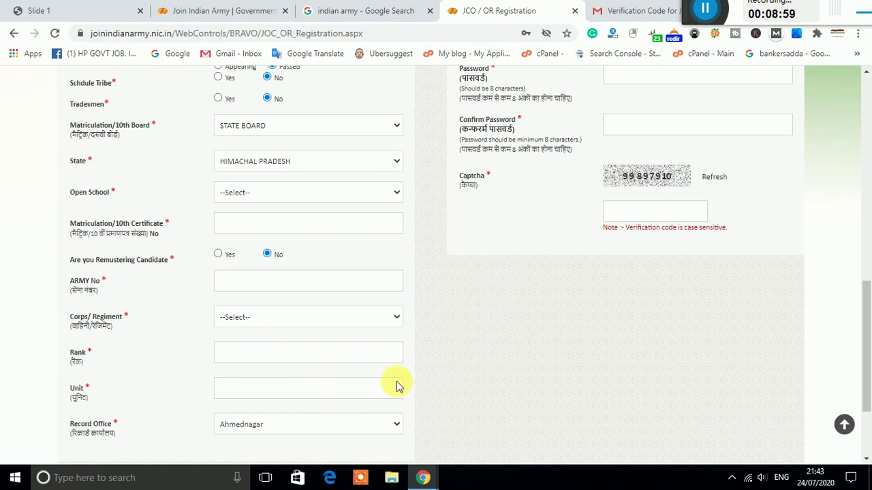
scroll(514, 381, "up", 2)
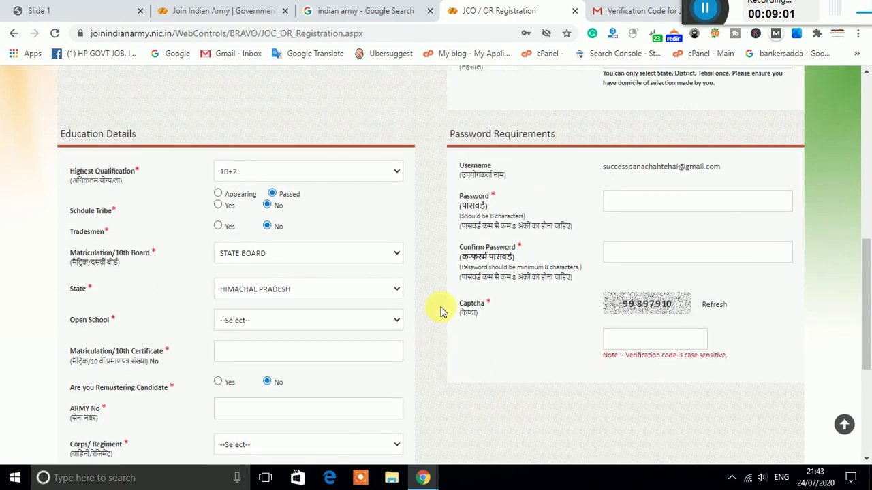
scroll(443, 302, "down", 1)
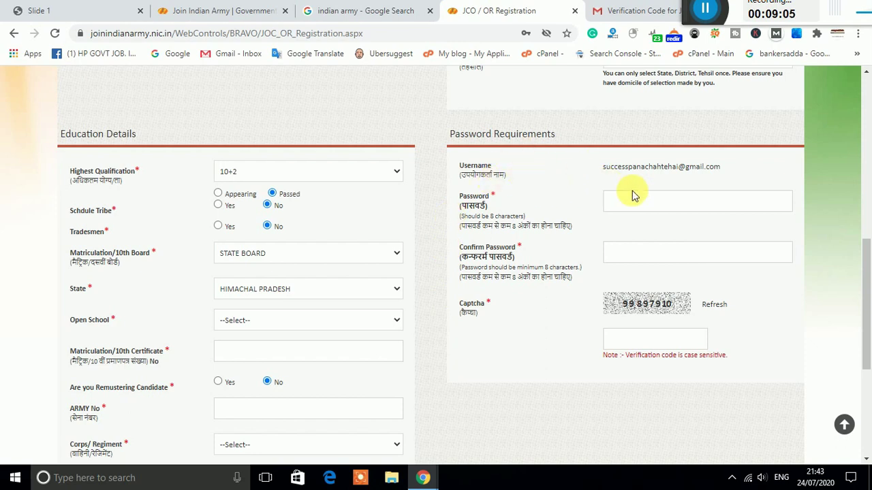
Step: Enter the account password in the Password and Confirm Password fields, then fill in the Captcha box
left_click_drag(592, 170, 720, 167)
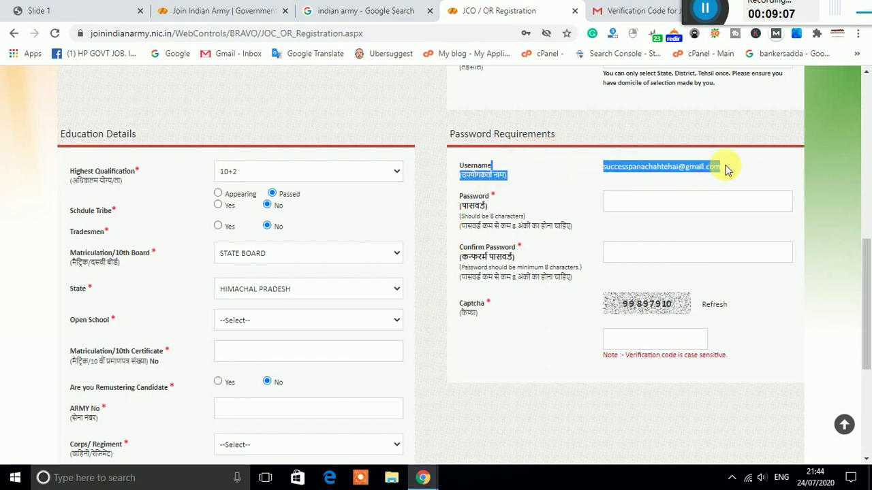
left_click(726, 169)
left_click(625, 203)
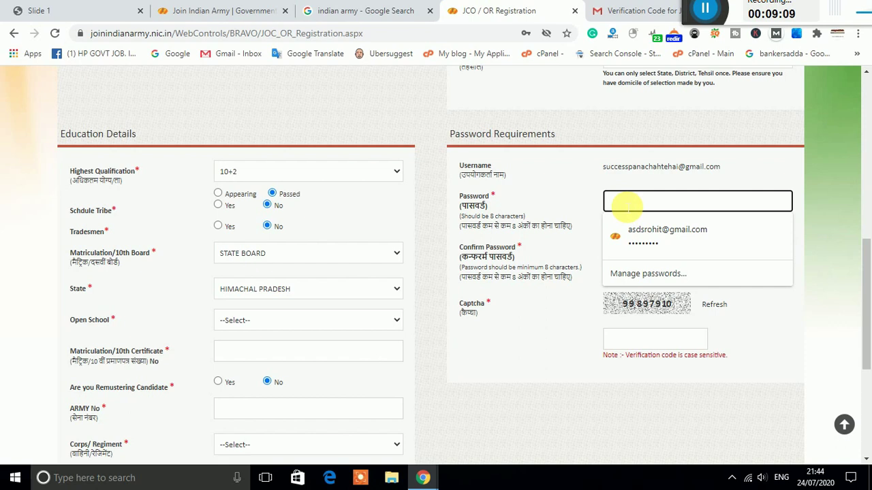
type("••")
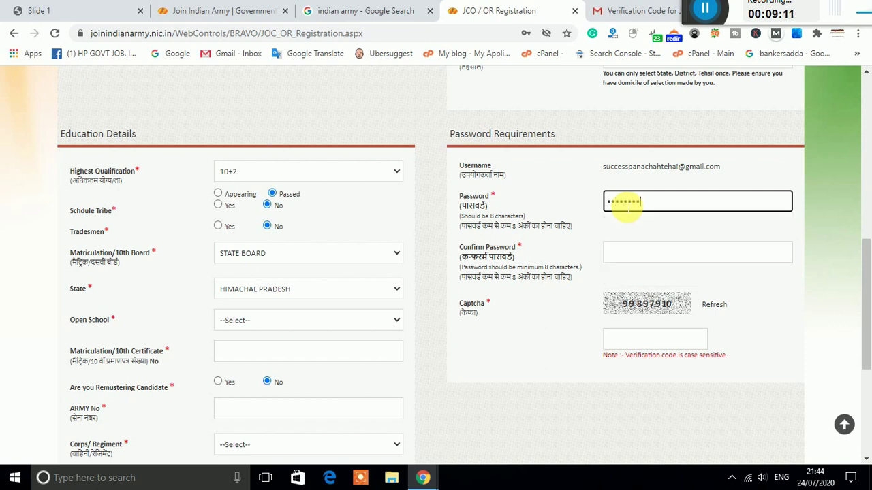
left_click(659, 254)
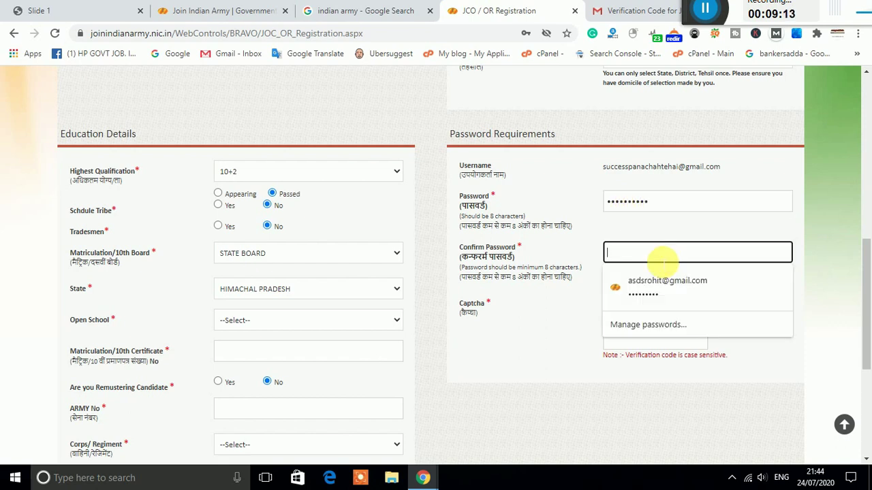
type("•")
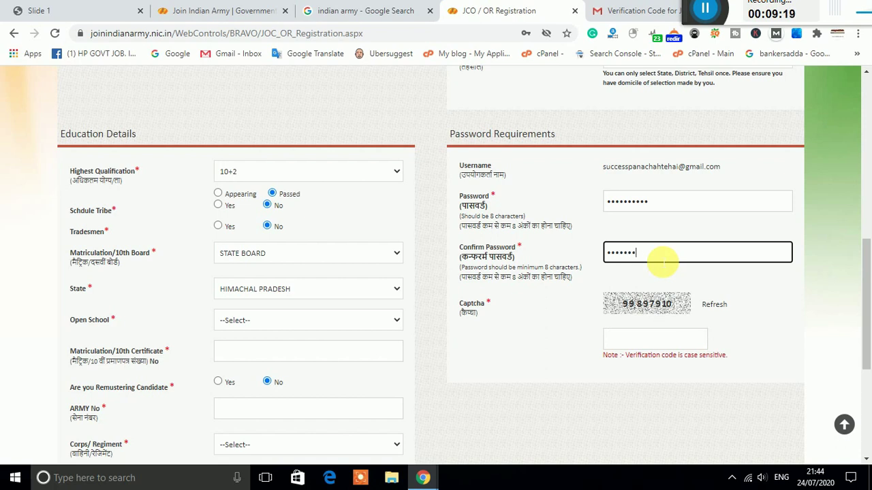
left_click(643, 337)
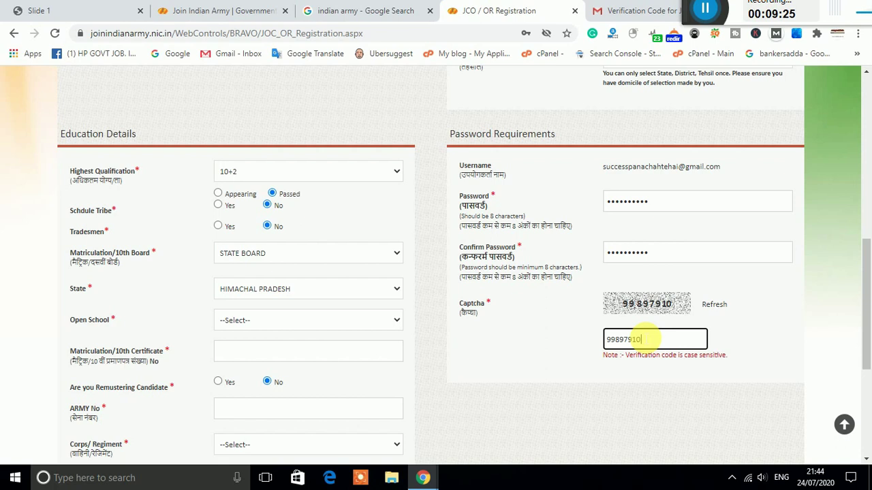
scroll(643, 329, "down", 3)
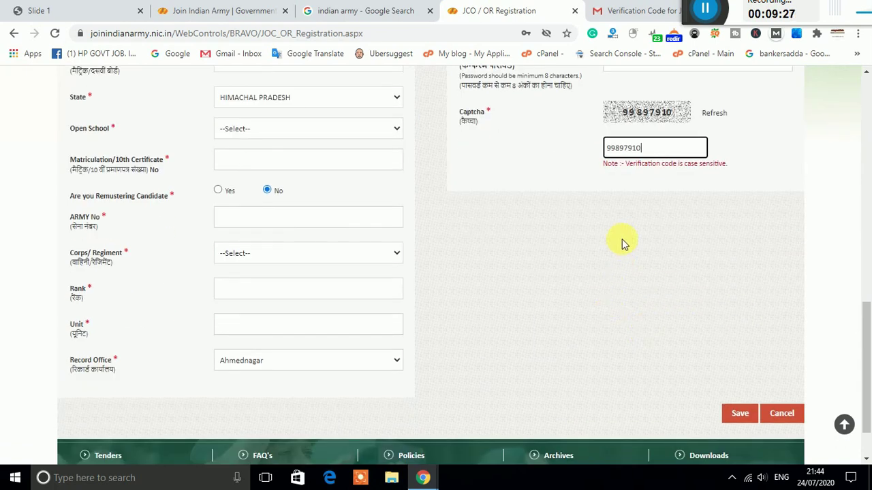
Step: Attempt to save the form, then fix the District required alert by choosing KANGRA
scroll(622, 244, "down", 1)
left_click(753, 348)
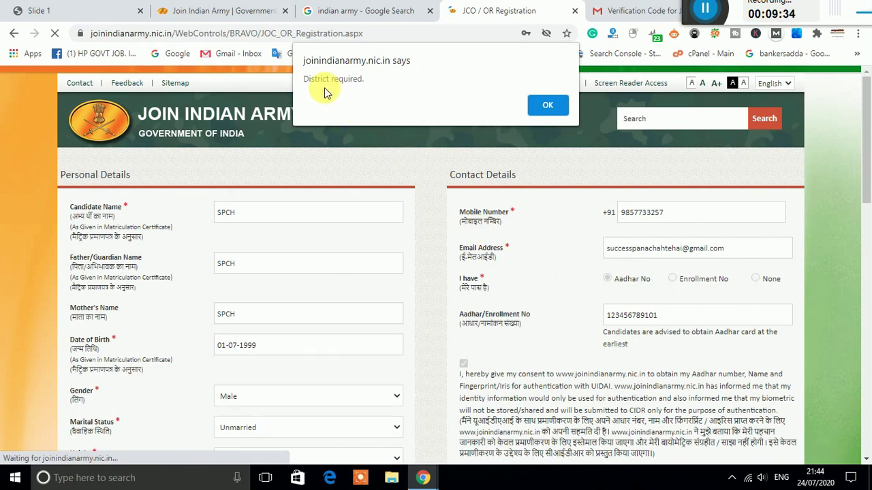
left_click(532, 102)
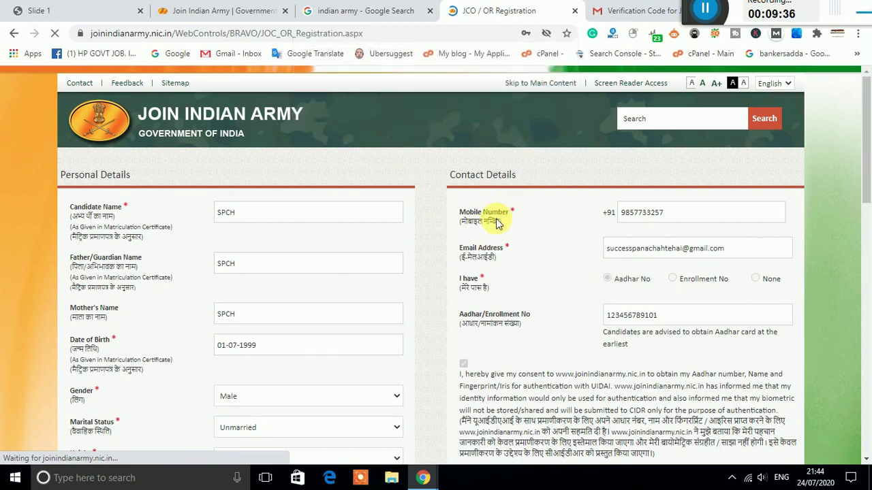
left_click(650, 199)
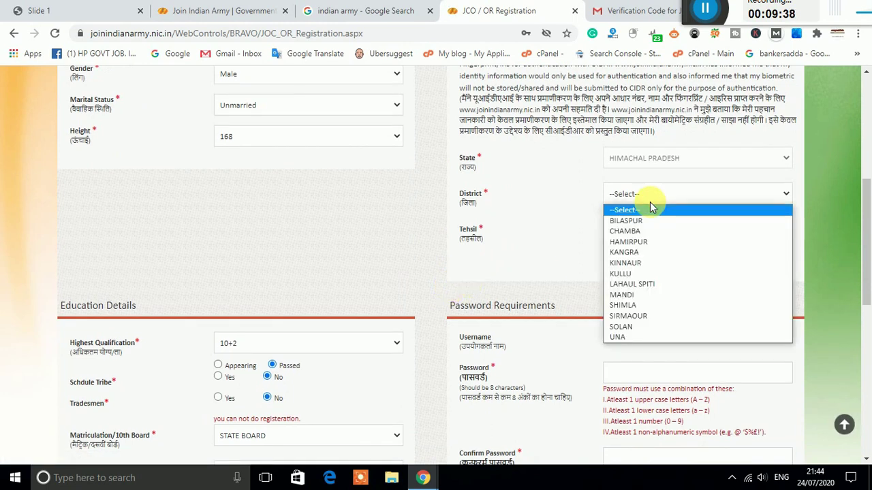
left_click(651, 252)
left_click(657, 231)
left_click(655, 246)
Step: Review the open school and Matriculation fields, resubmit, and dismiss the invalid captcha warning
scroll(555, 256, "down", 7)
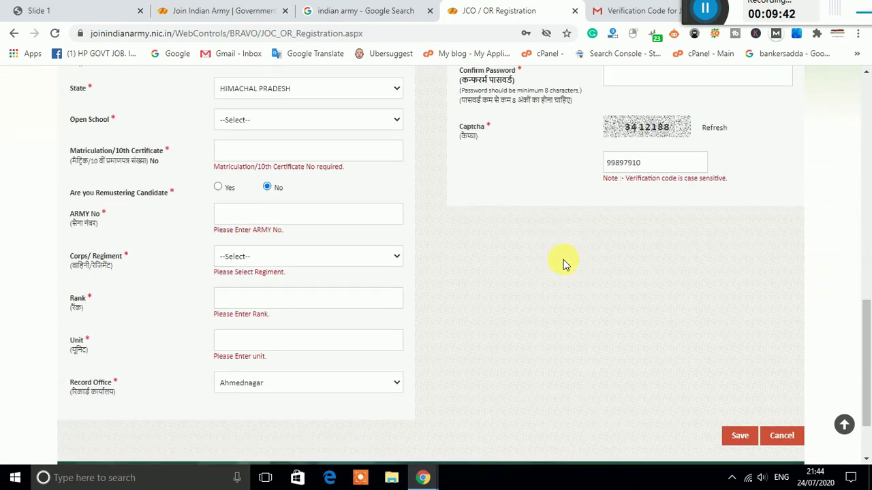
scroll(570, 266, "up", 2)
left_click(322, 167)
left_click(340, 189)
left_click(343, 193)
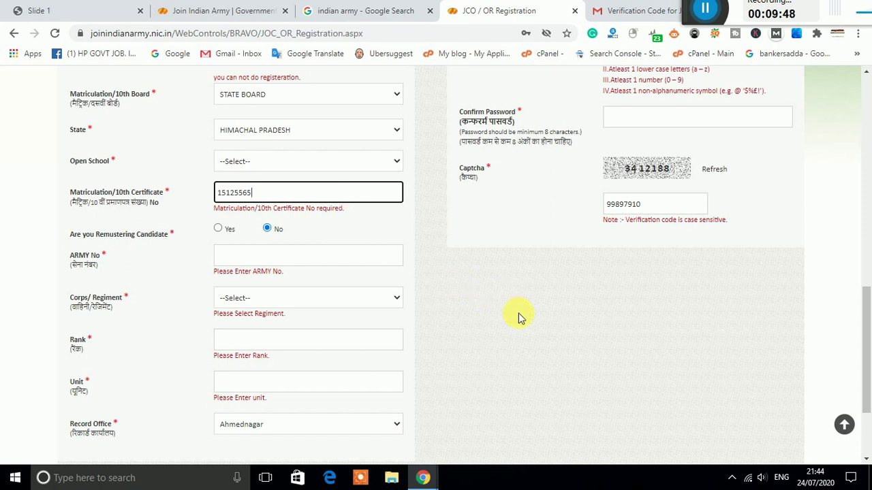
scroll(518, 316, "down", 2)
left_click(739, 349)
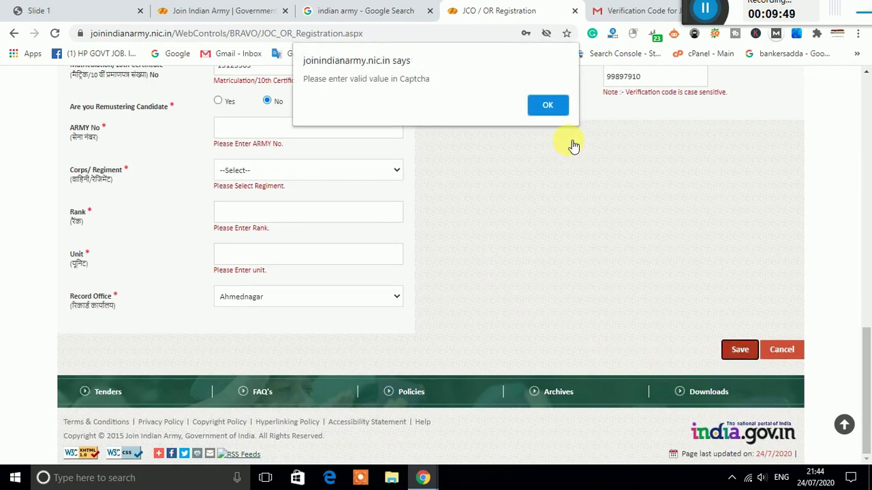
left_click(551, 109)
Step: Replace the wrong captcha entry with the code from the image and submit the form again
scroll(654, 191, "up", 2)
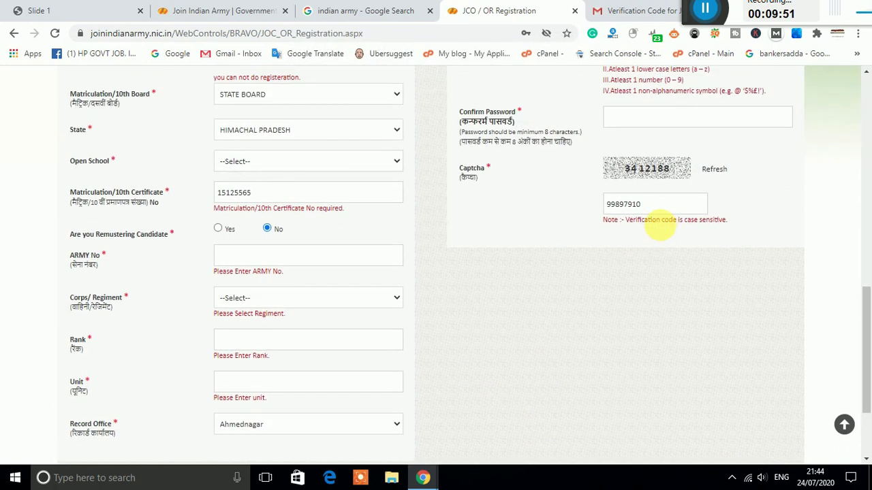
left_click_drag(653, 205, 580, 199)
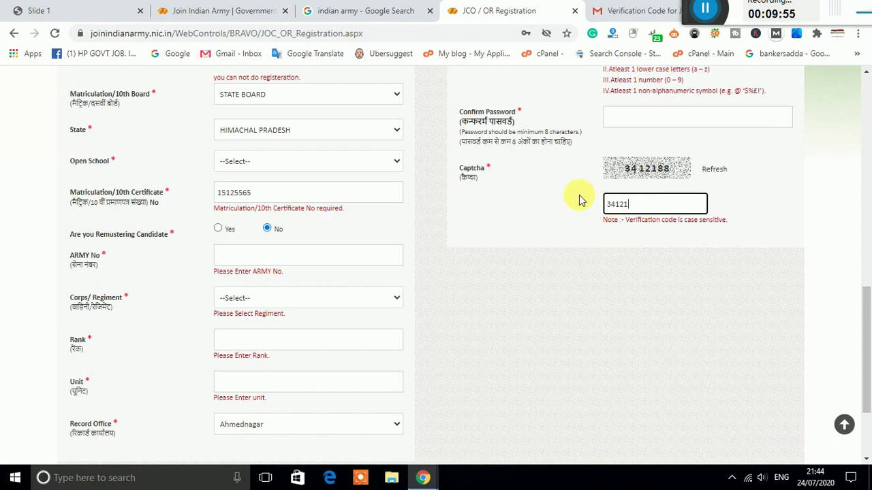
scroll(698, 252, "down", 2)
left_click(737, 346)
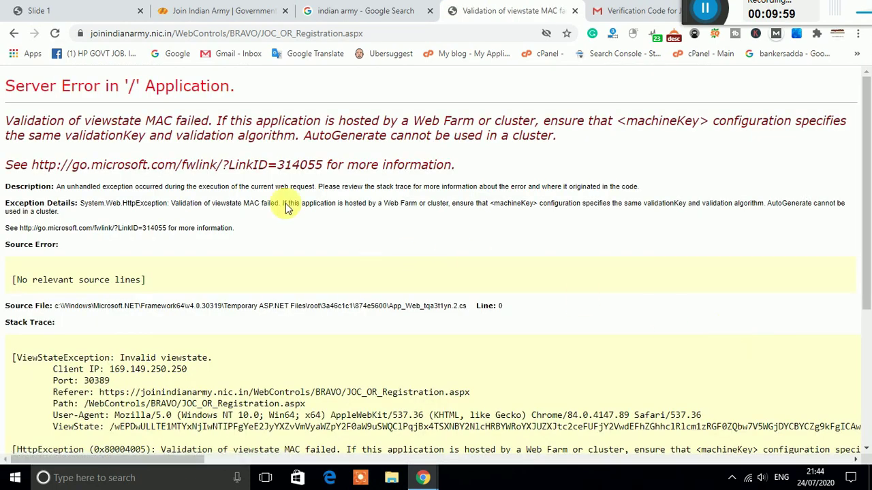
Step: Reload the server error page twice, confirming the form resubmission each time
left_click(52, 37)
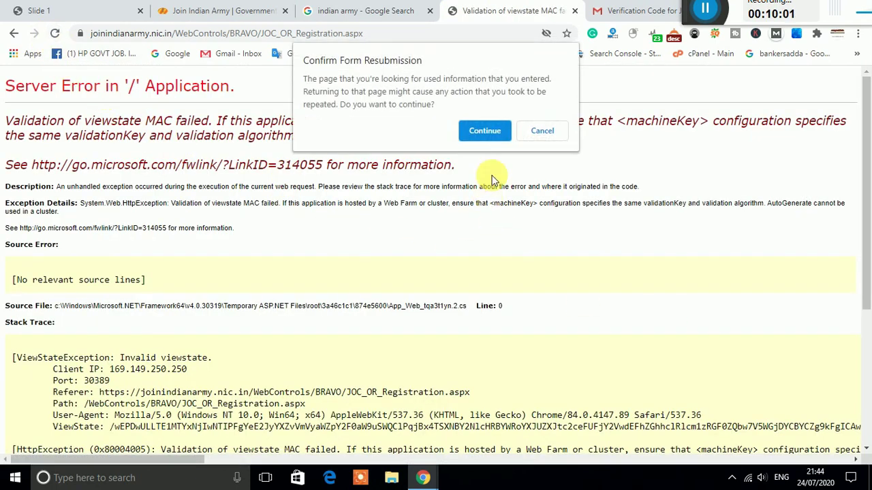
left_click(481, 129)
left_click(53, 34)
left_click(482, 131)
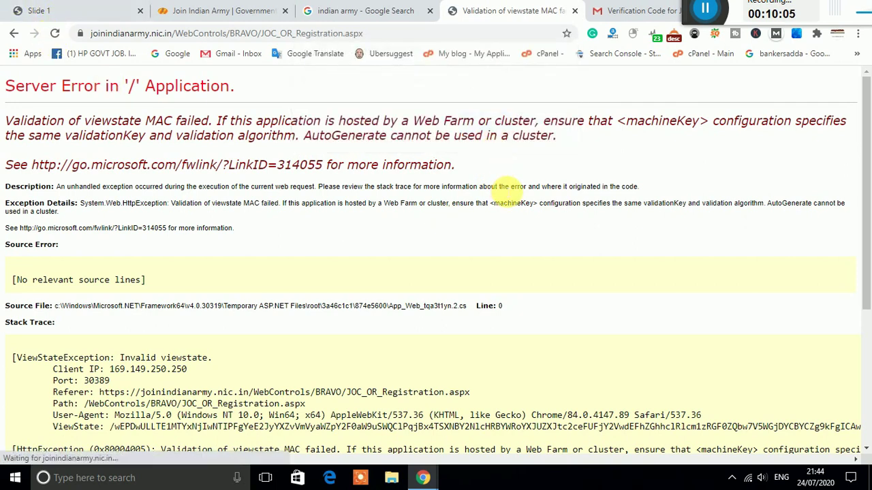
Step: Glance at the PDF and Google tabs, resubmit the error page once more, and return to it
left_click(53, 7)
left_click(408, 10)
left_click(511, 10)
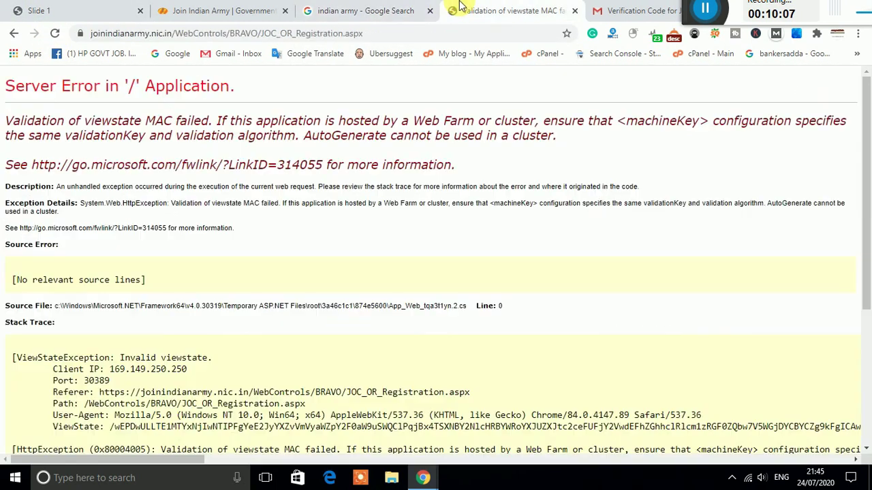
left_click(54, 33)
left_click(486, 130)
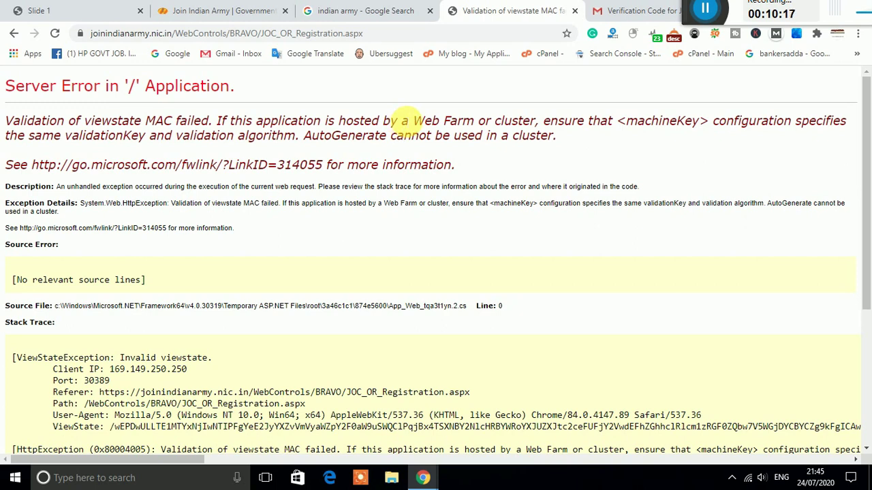
left_click(401, 13)
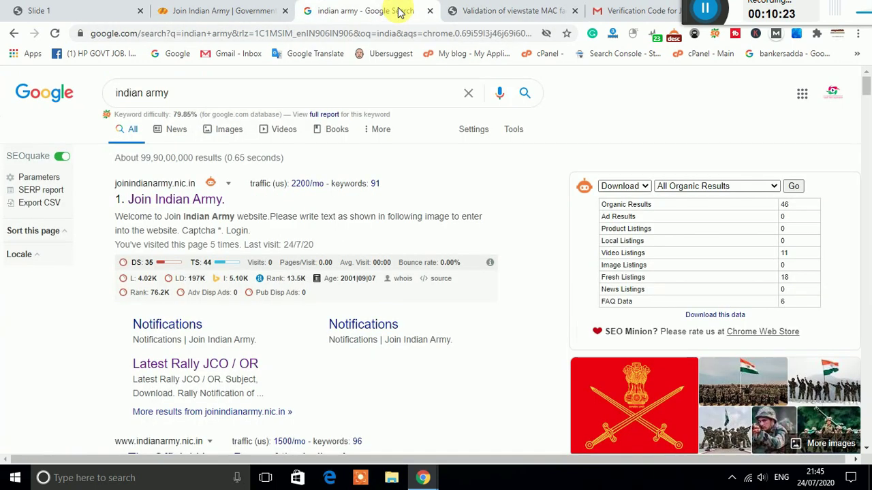
left_click(463, 10)
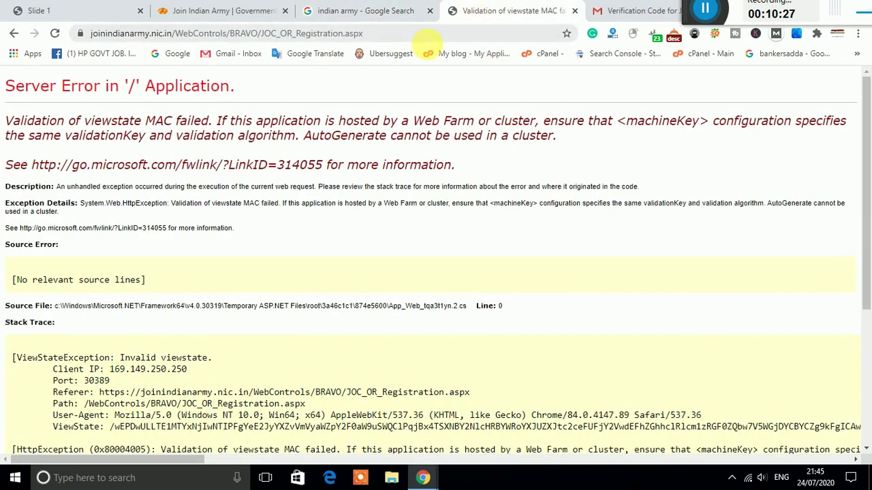
Step: Read the registration guide PDF from the top down to page 2's eligibility form, then switch to the Google results
left_click(87, 6)
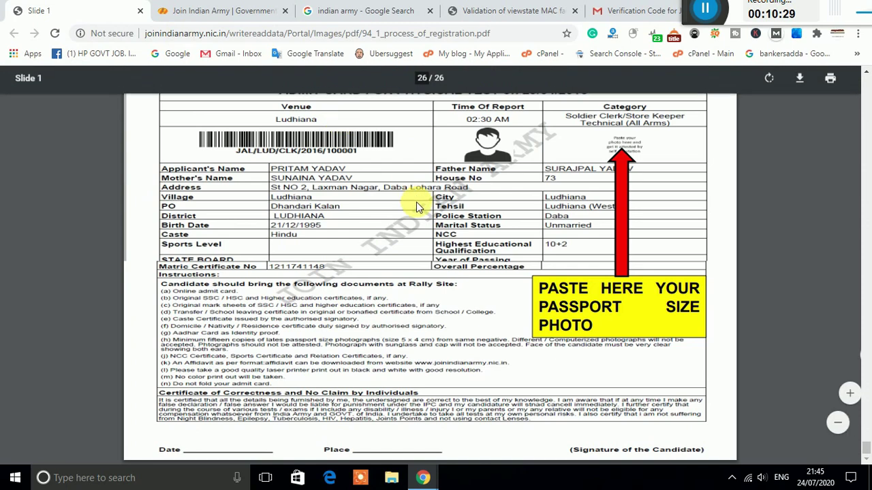
scroll(418, 221, "up", 10)
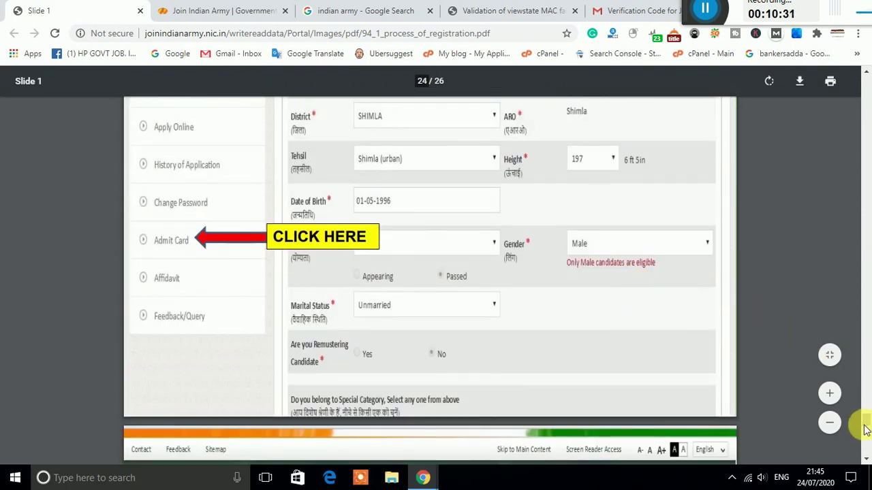
left_click_drag(865, 422, 866, 85)
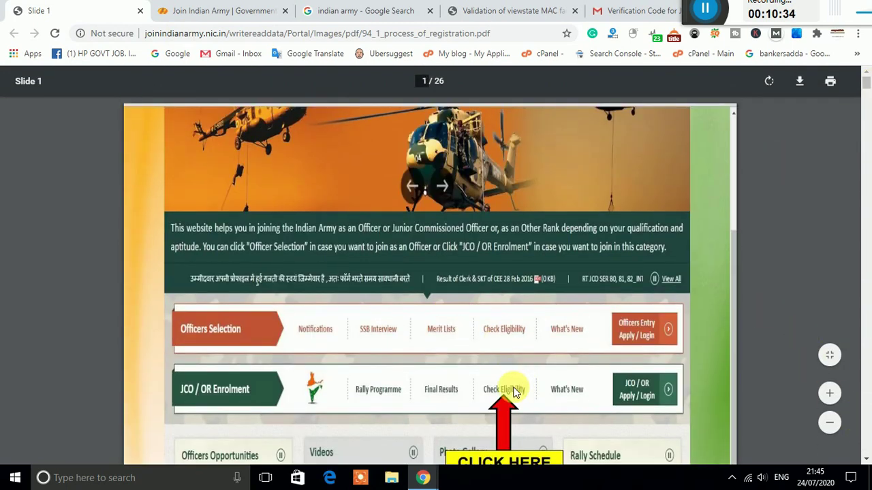
scroll(512, 394, "down", 5)
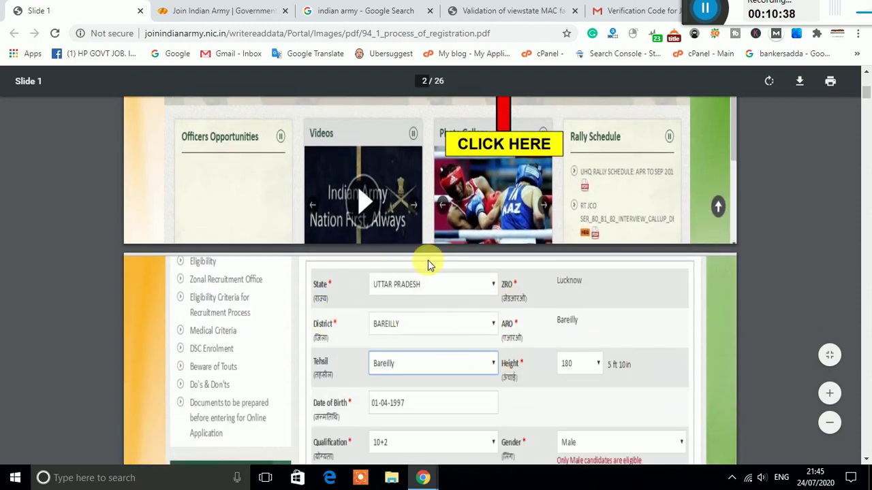
scroll(443, 289, "down", 5)
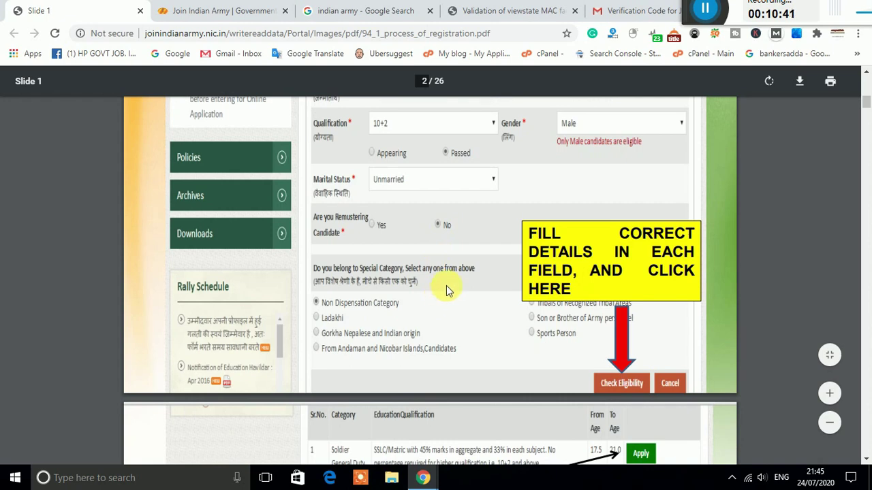
left_click(408, 10)
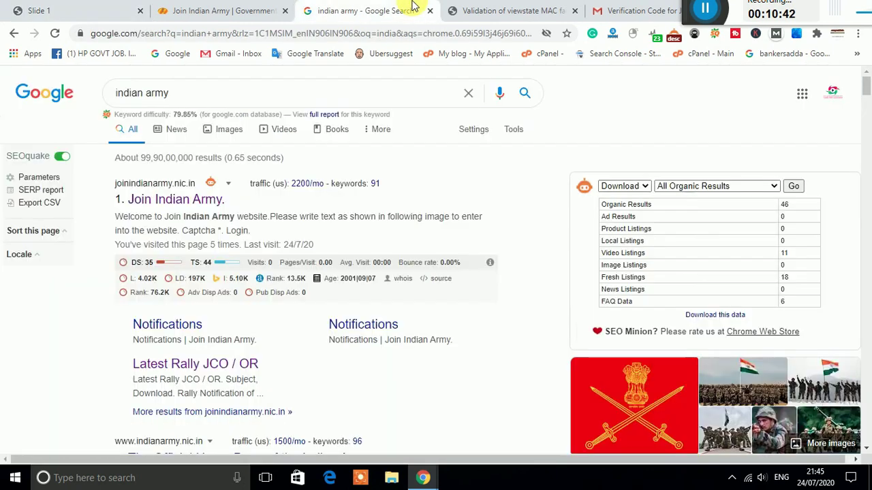
Step: Open the JCO/OR eligibility check page and choose HIMACHAL PRADESH as the state
left_click(246, 10)
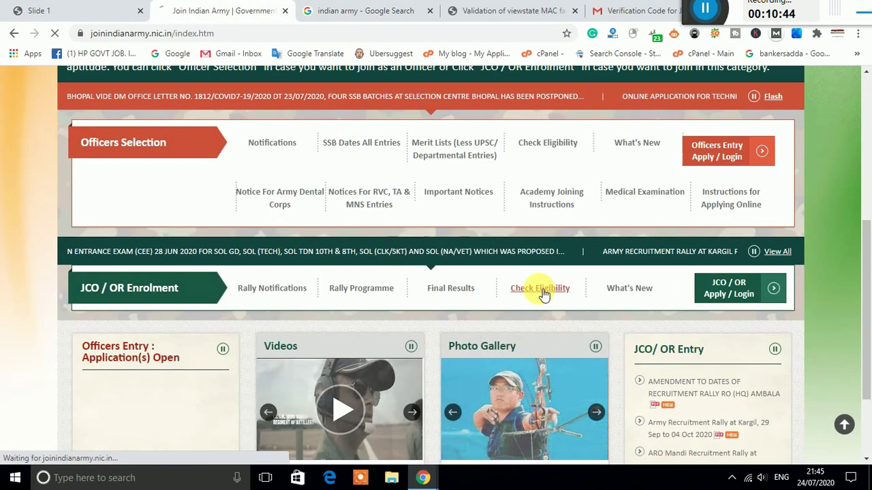
left_click(539, 294)
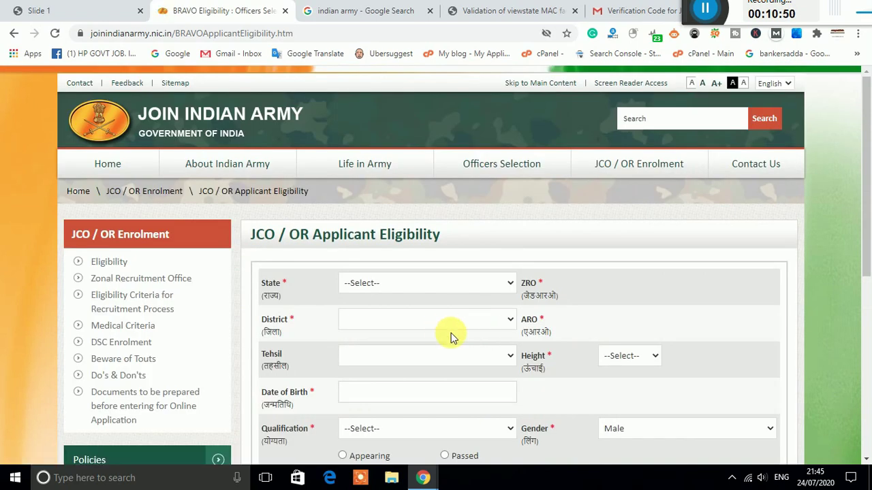
scroll(450, 338, "down", 1)
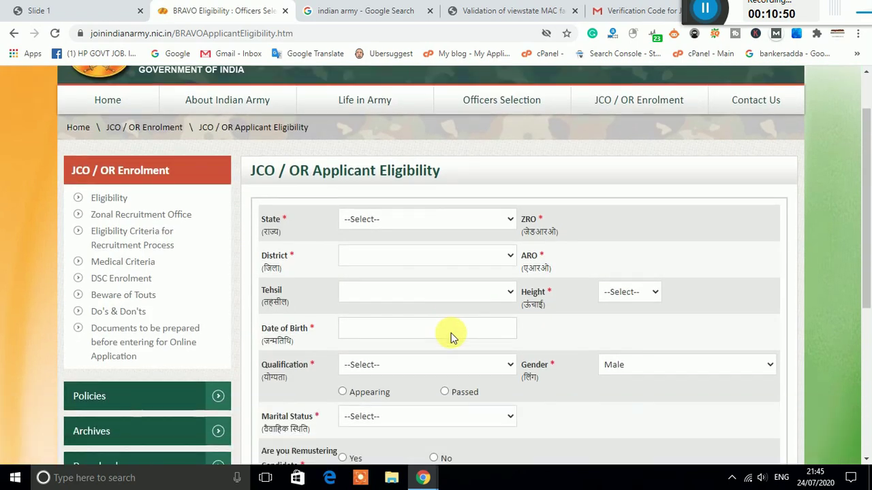
left_click(420, 222)
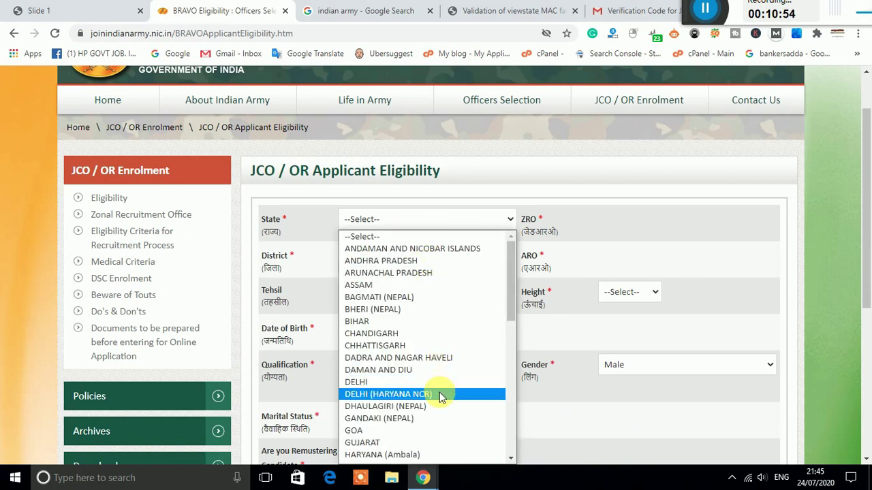
scroll(440, 388, "down", 3)
left_click(432, 337)
Step: Set the district to KANGRA and the tehsil to Nurpur
left_click(393, 254)
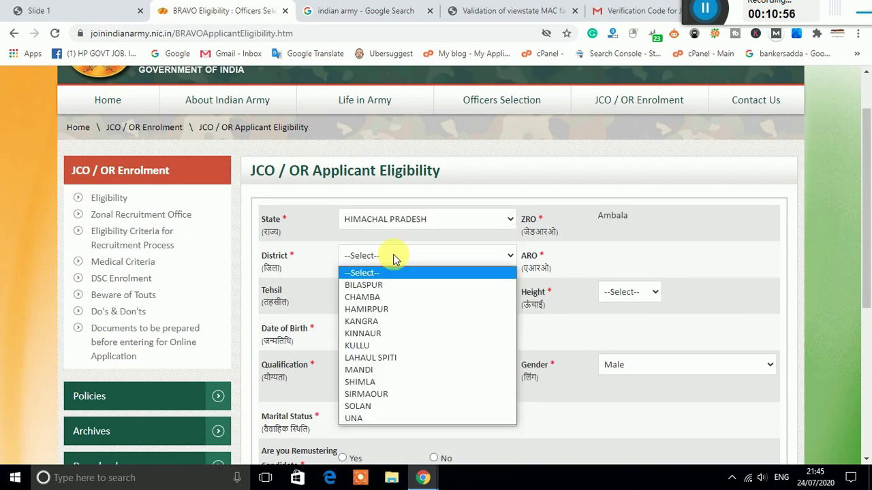
left_click(409, 335)
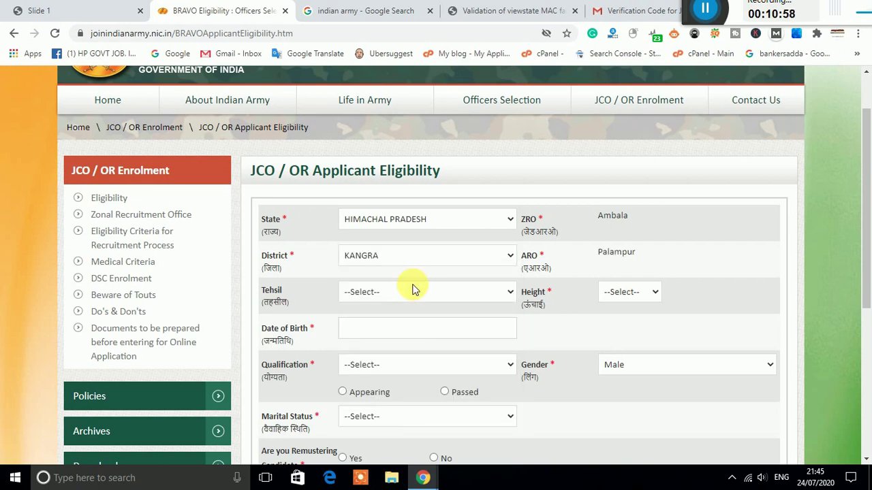
left_click(418, 295)
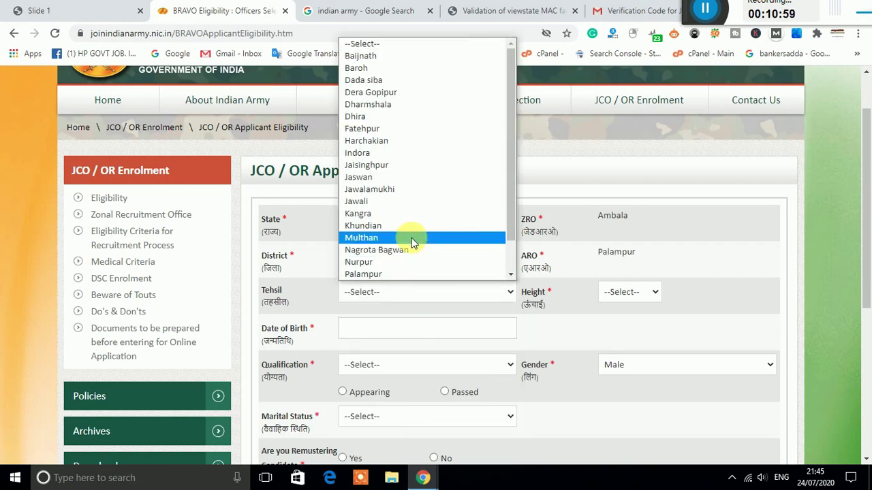
left_click(419, 262)
Step: Set the height to 168 and bring up the Date of Birth year list
left_click(604, 290)
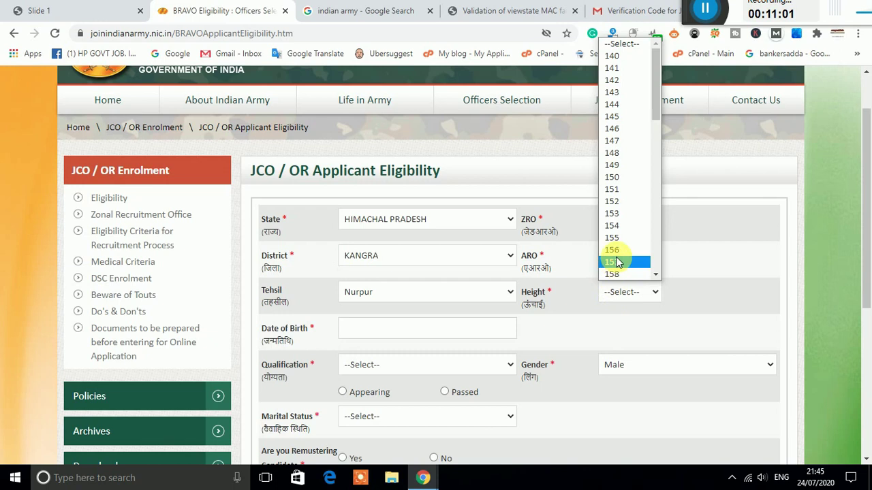
scroll(617, 259, "down", 3)
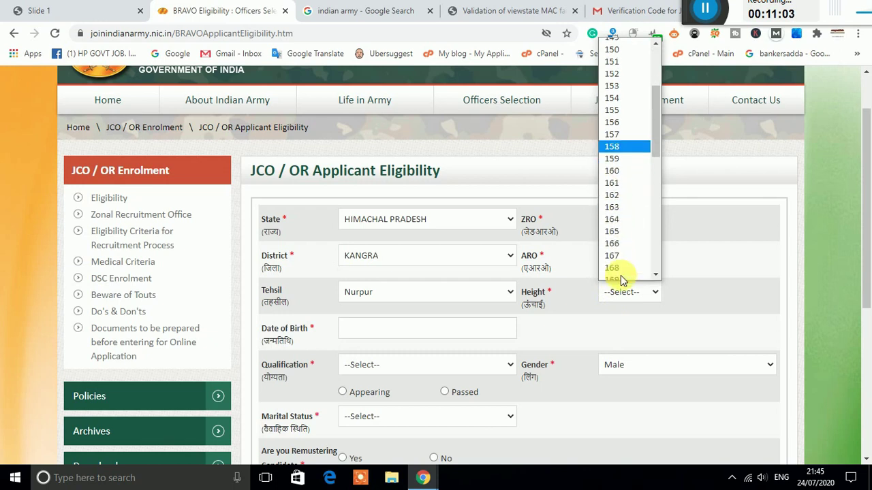
left_click(616, 262)
scroll(618, 297, "down", 1)
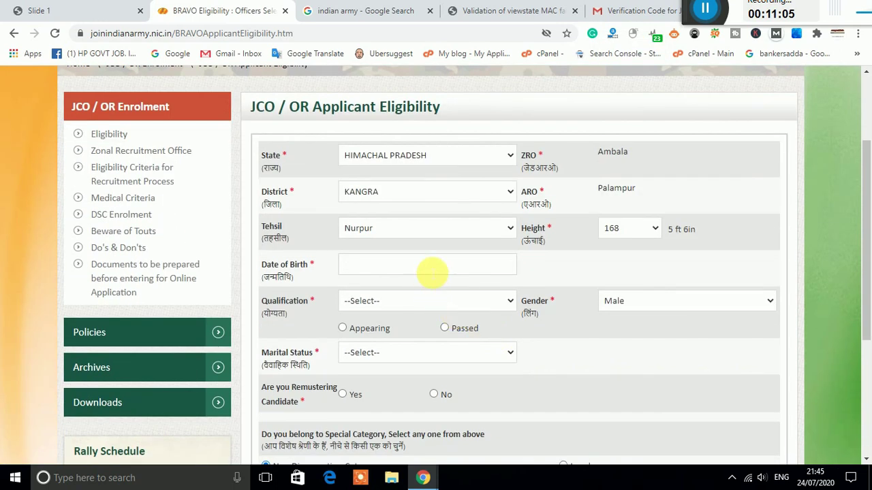
left_click(433, 271)
left_click(451, 291)
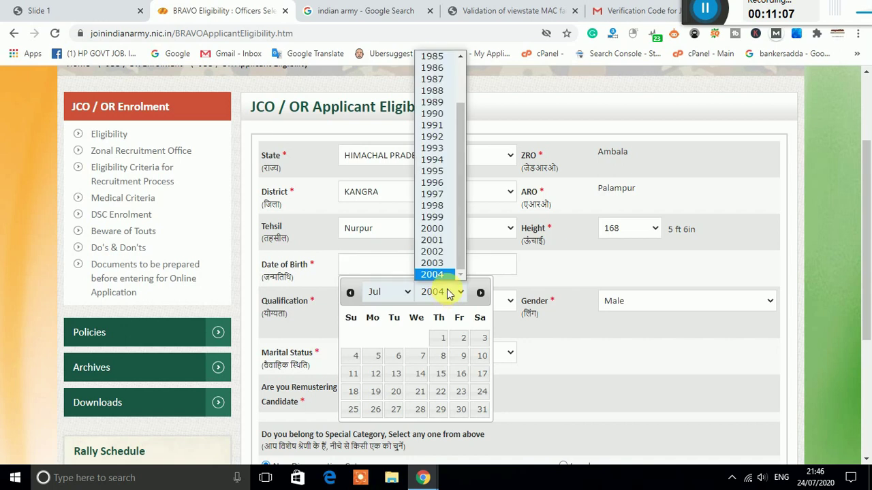